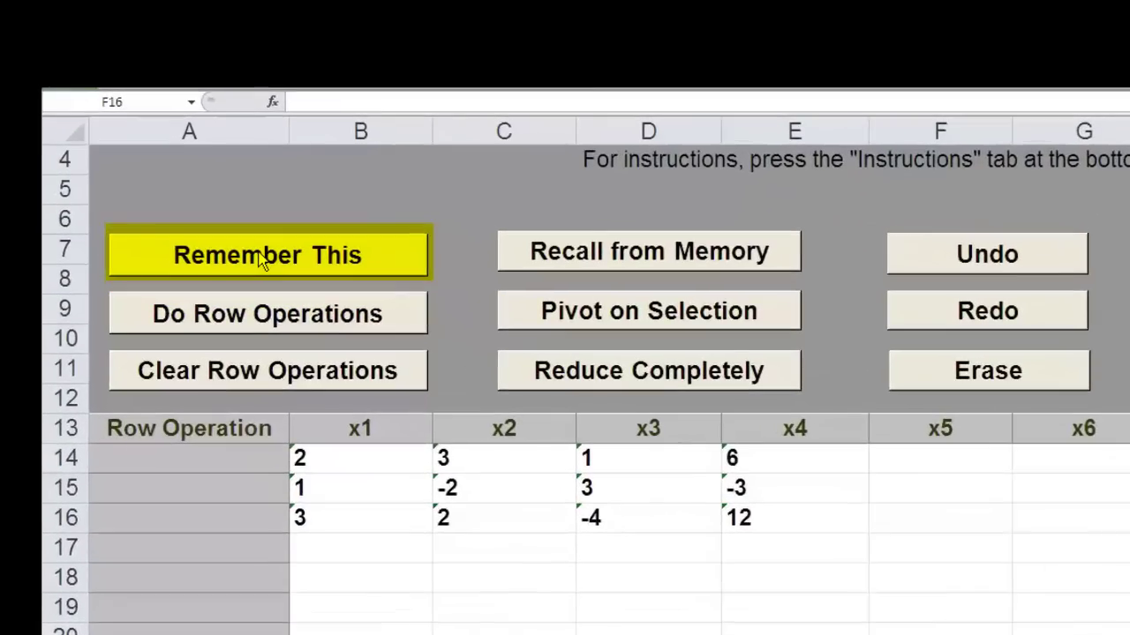
Store the 3-by-4 matrix in memory and restore it from memory after erasing the sheet.
left_click(262, 260)
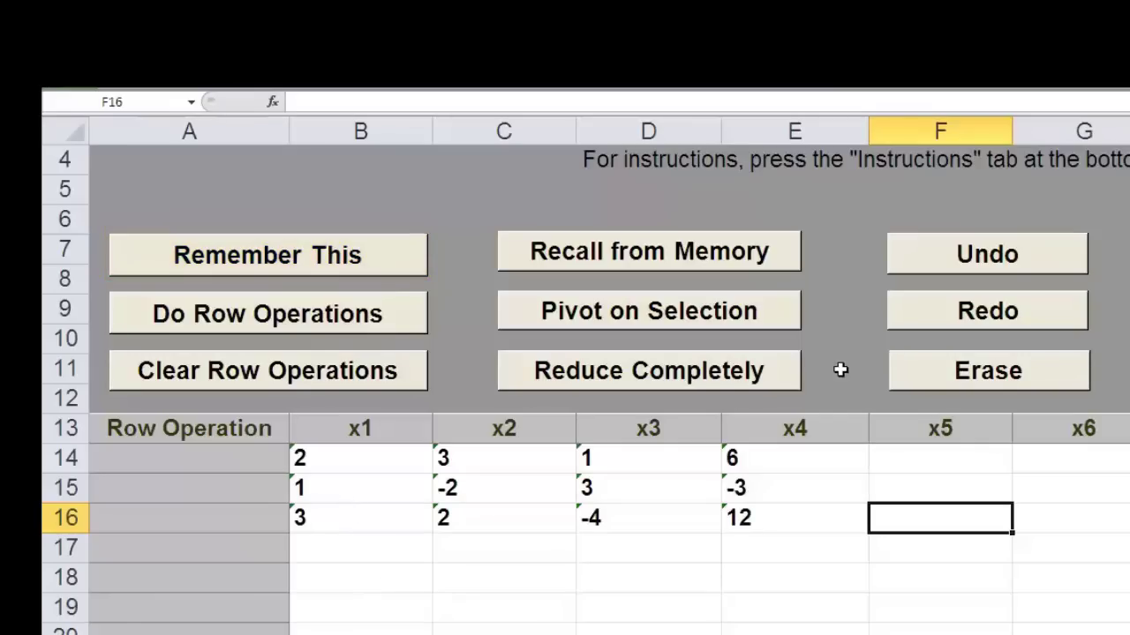
left_click(1016, 374)
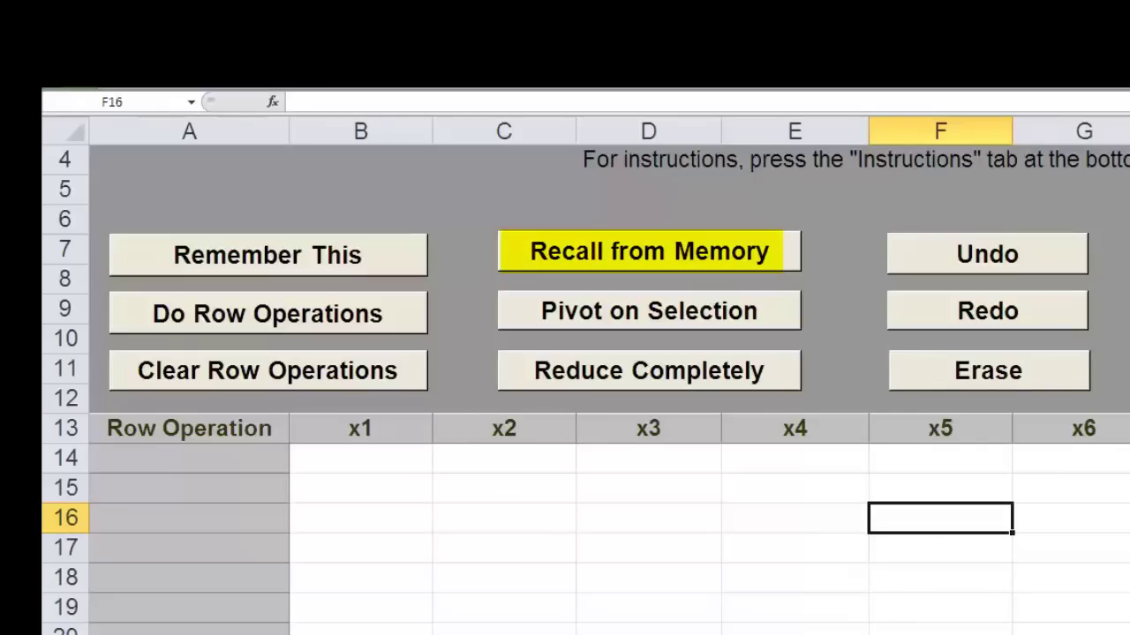
left_click(637, 268)
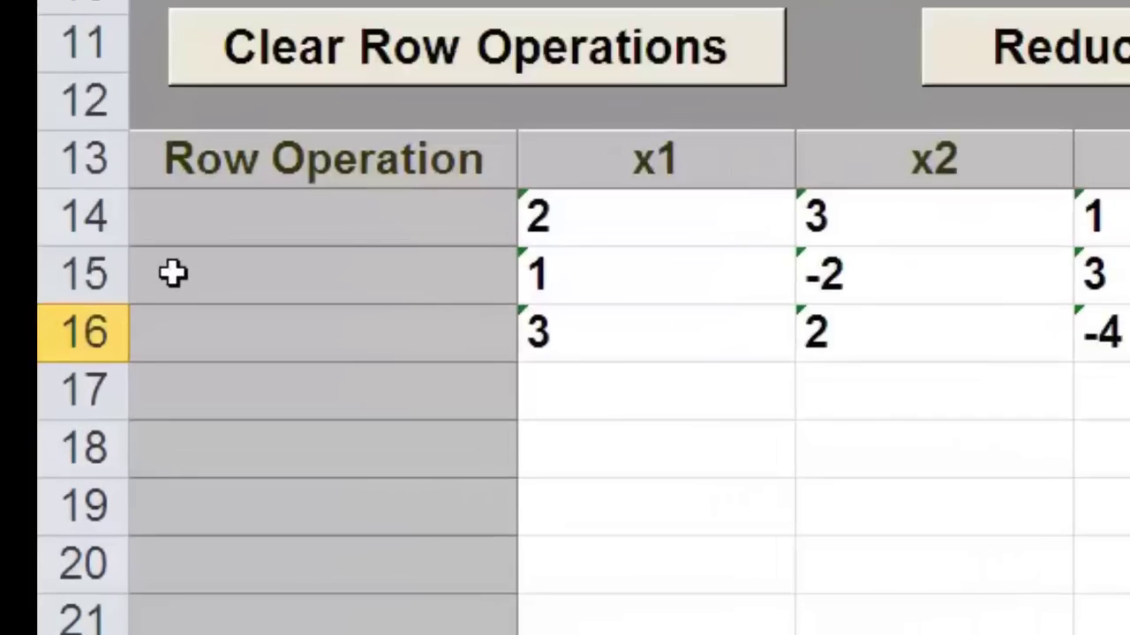
Swap the first two matrix rows by entering R2 for row 14 and r1 for row 15 and performing the row operations.
left_click(173, 273)
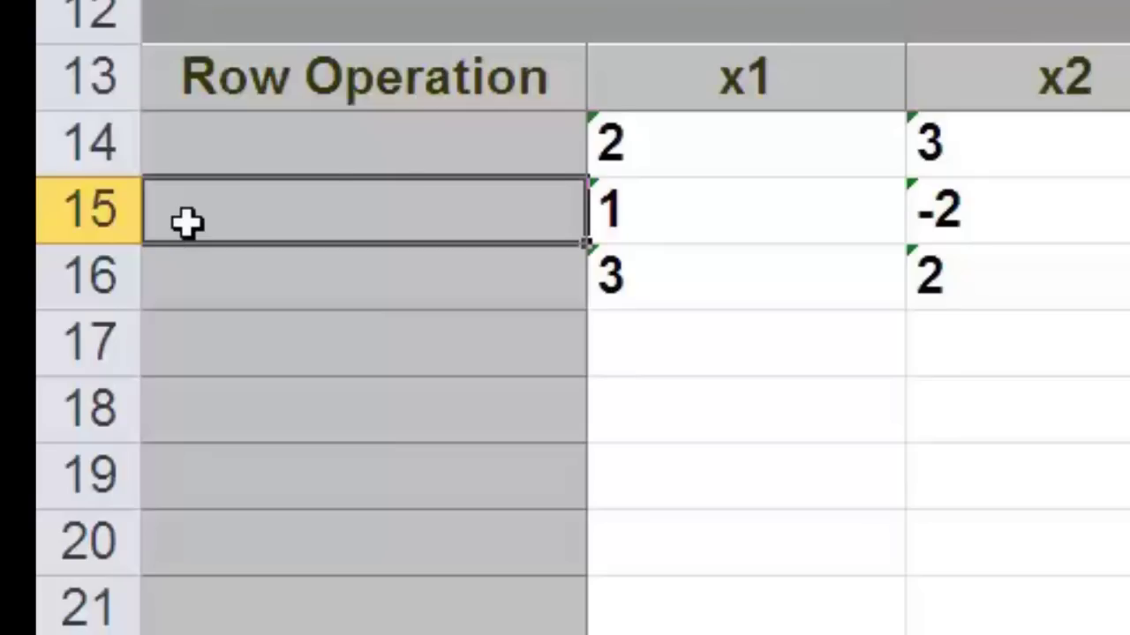
type("r1")
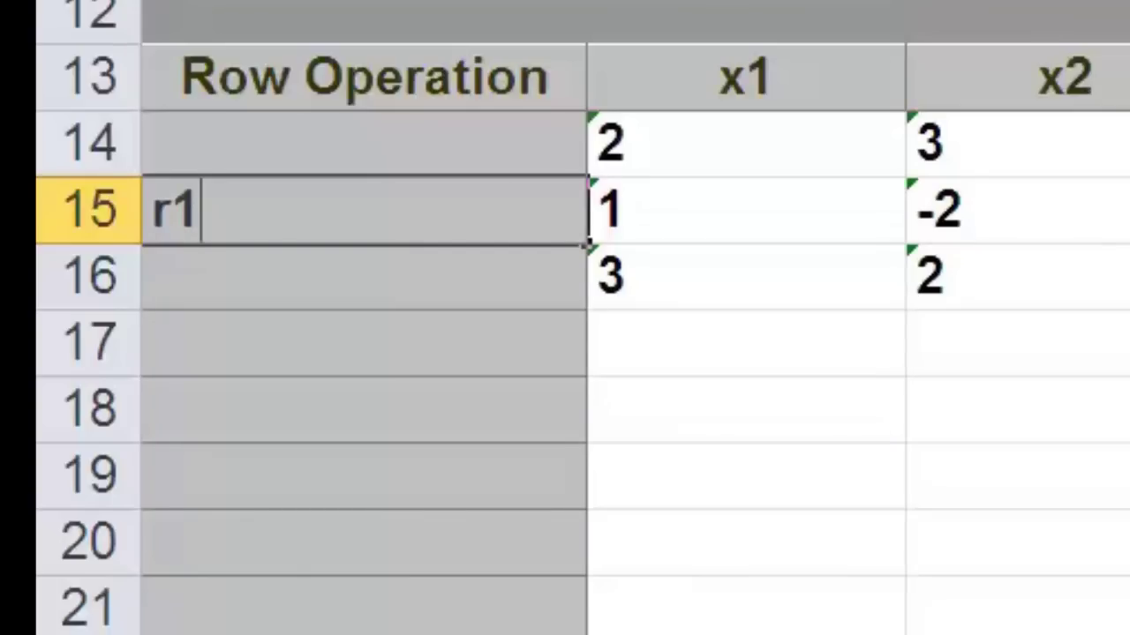
left_click(363, 143)
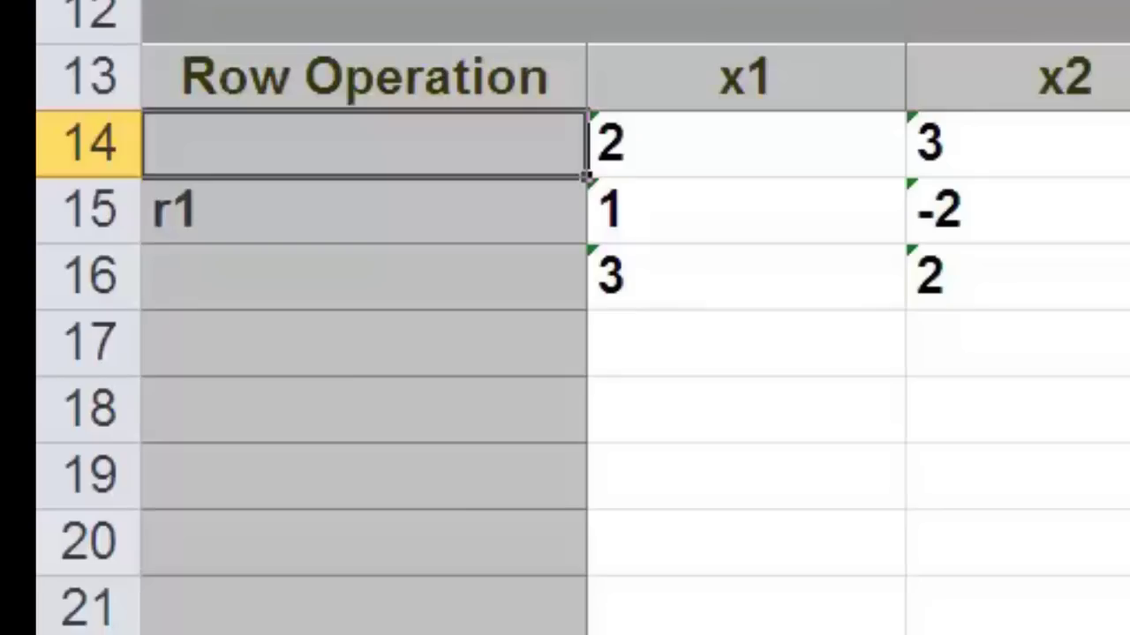
type("R2")
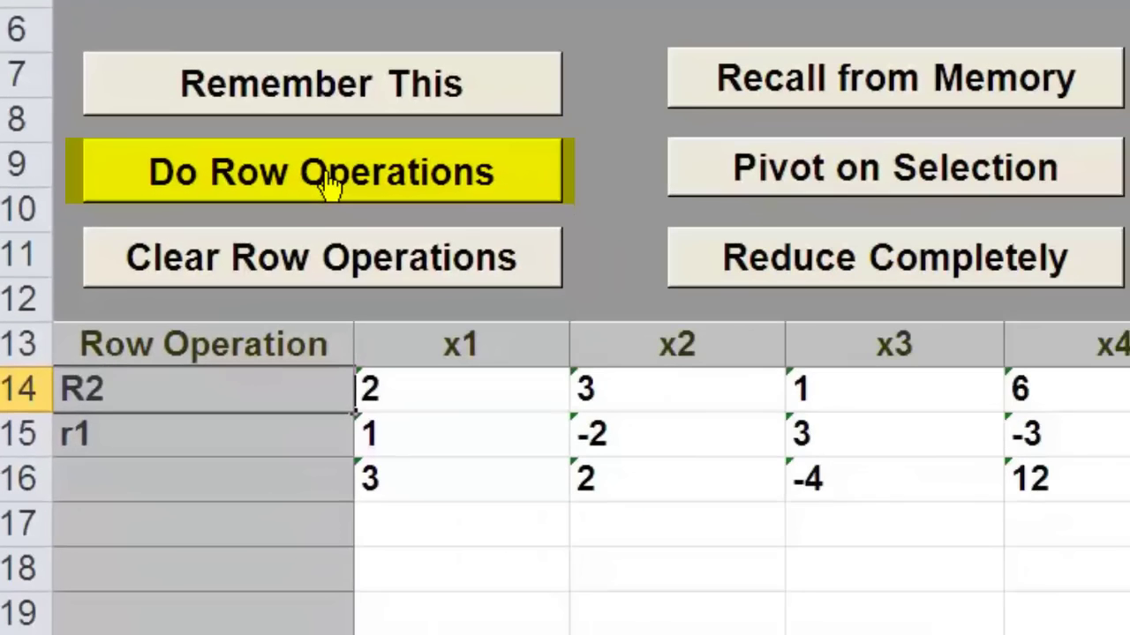
left_click(535, 296)
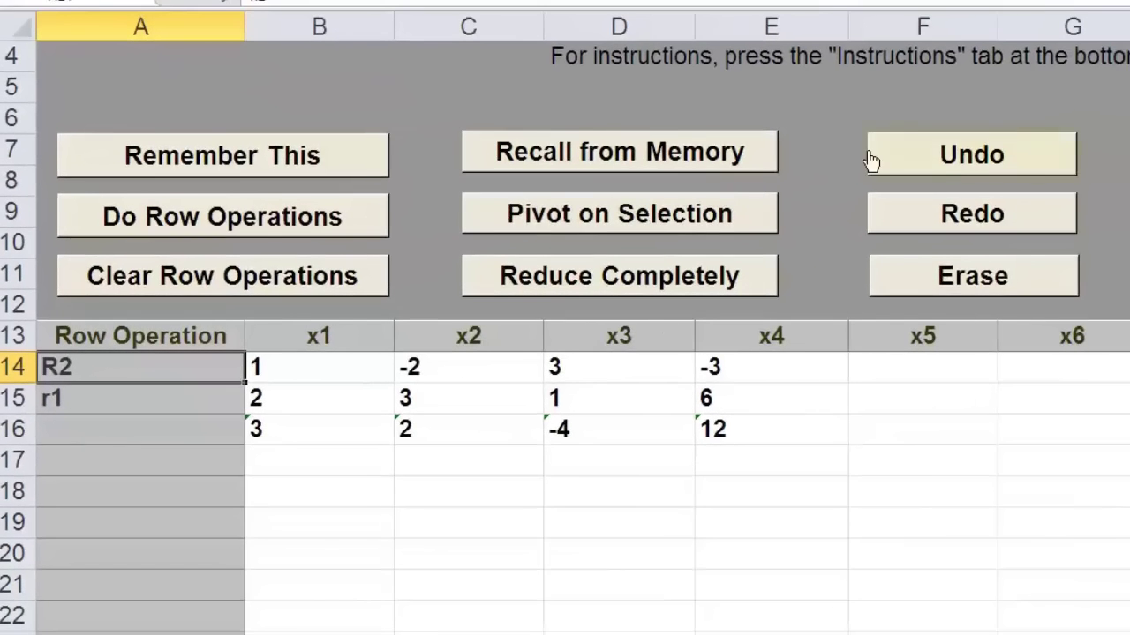
Undo the row swap and perform it again, clearing the row operation entries.
left_click(1129, 106)
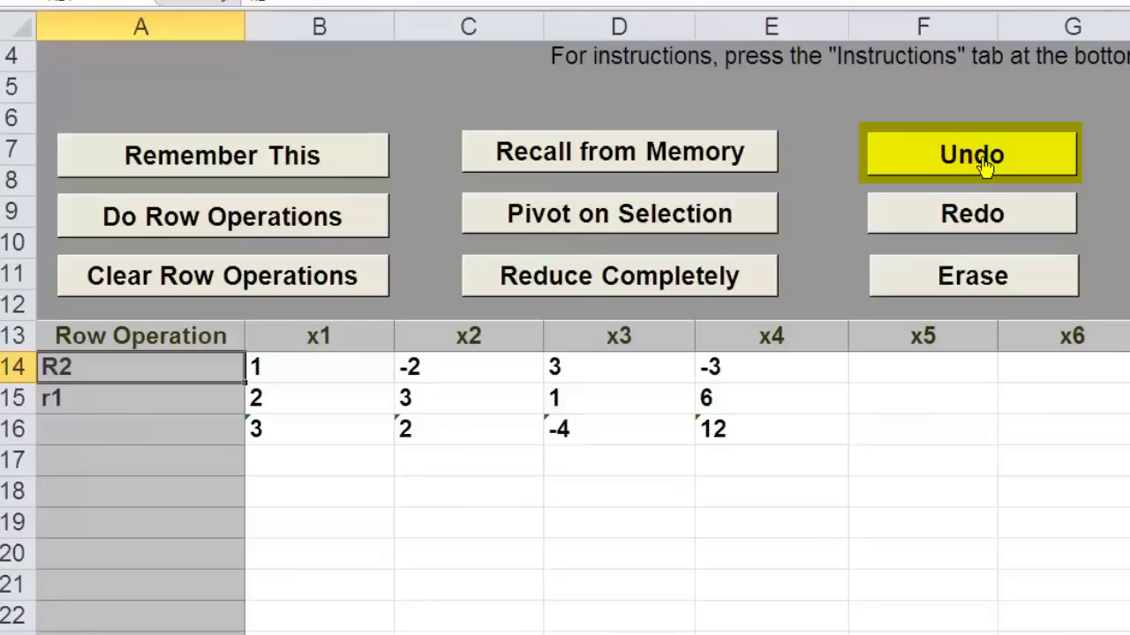
left_click(985, 166)
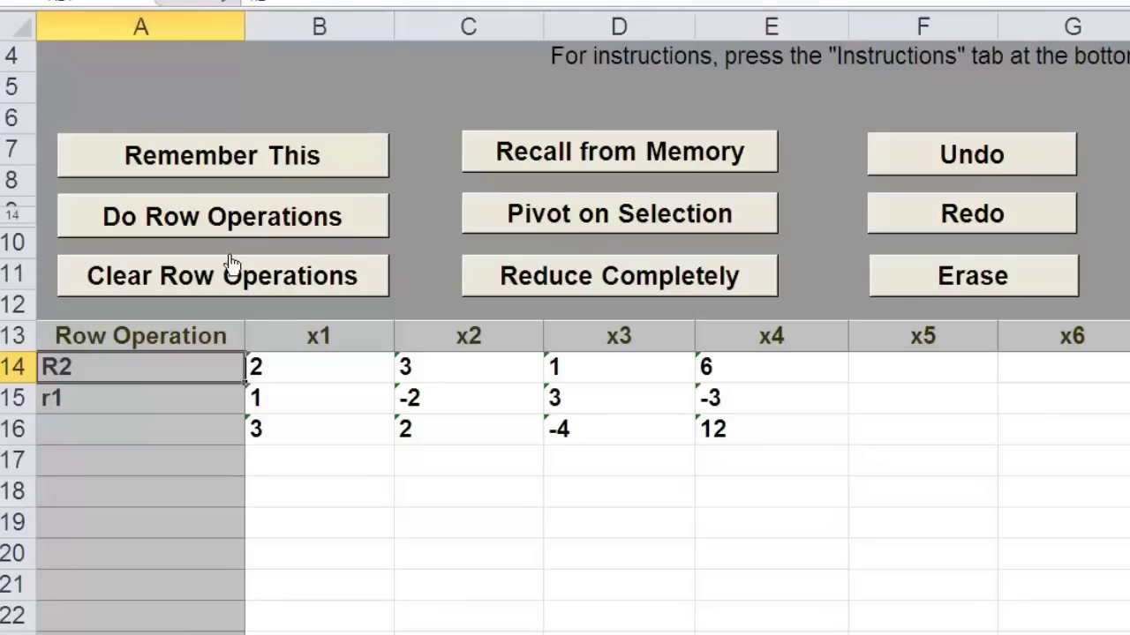
left_click(200, 225)
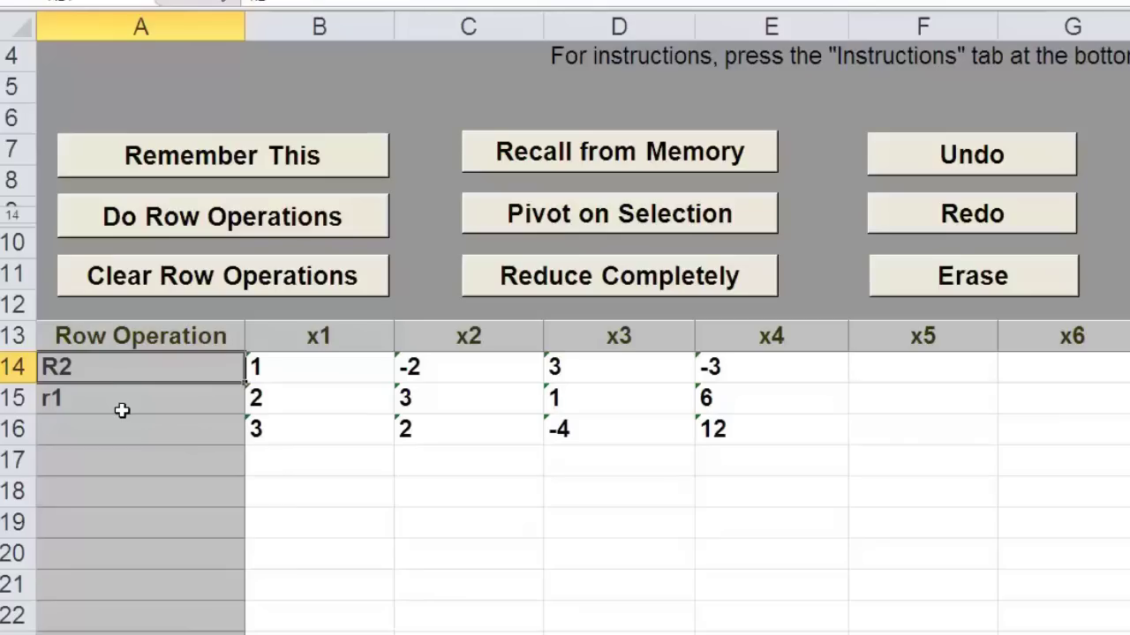
left_click(162, 280)
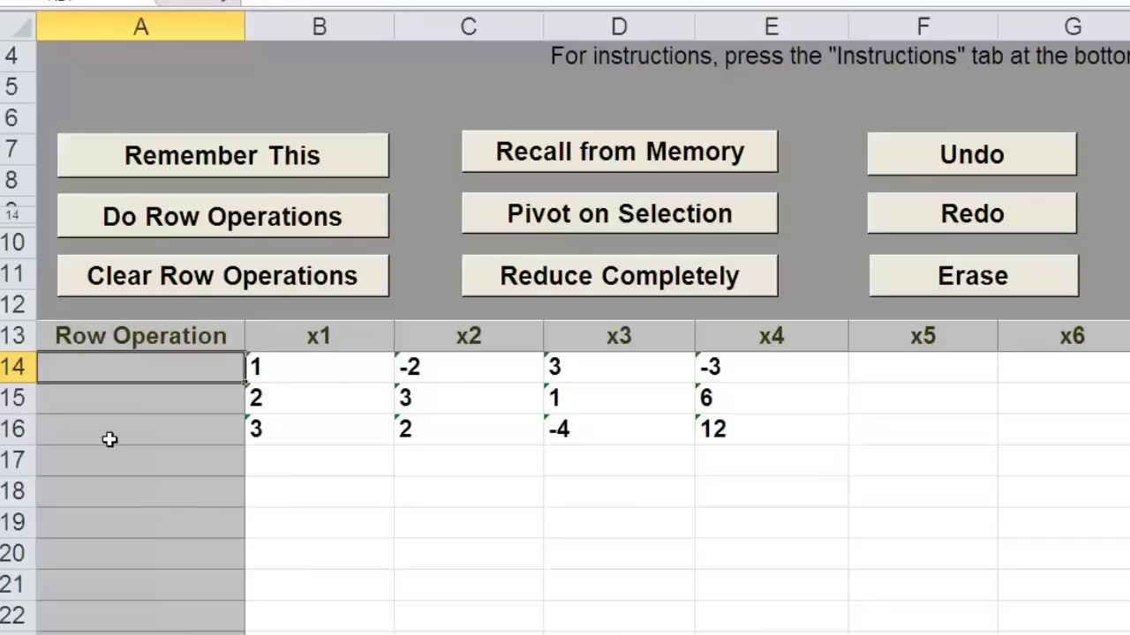
Apply the row operation R2-R1 to the second matrix row.
left_click(71, 404)
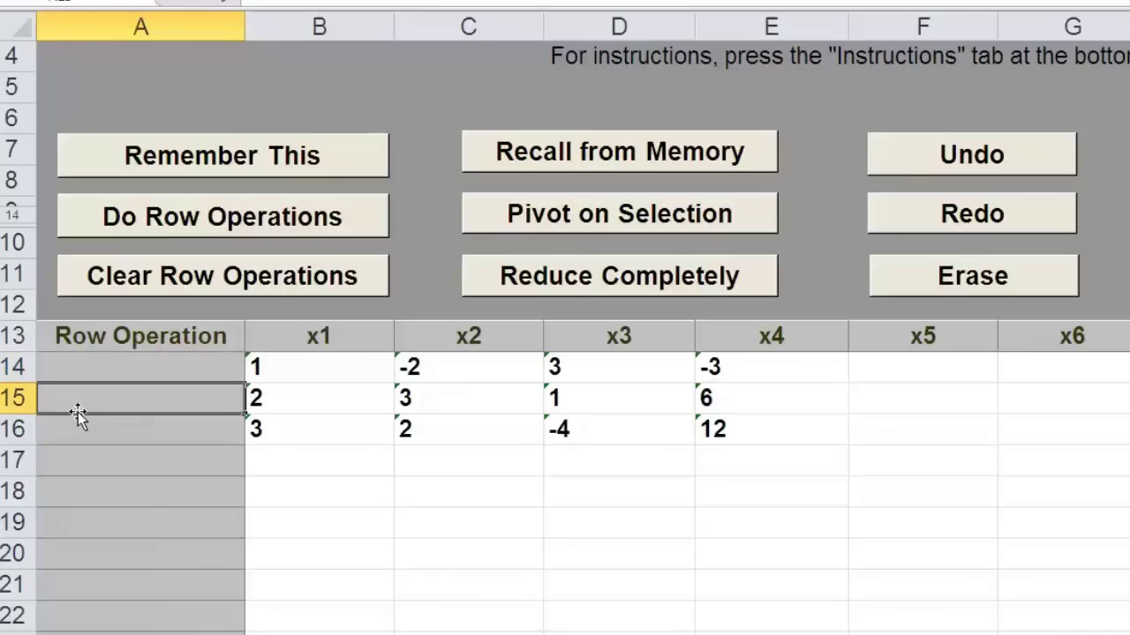
type("R2")
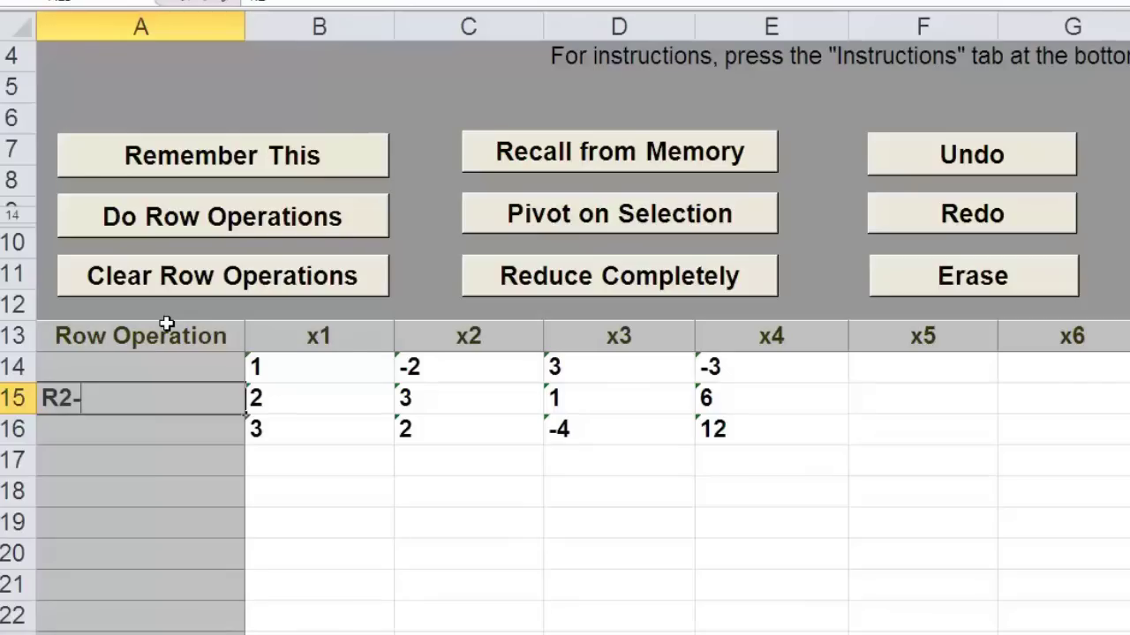
type("-R1")
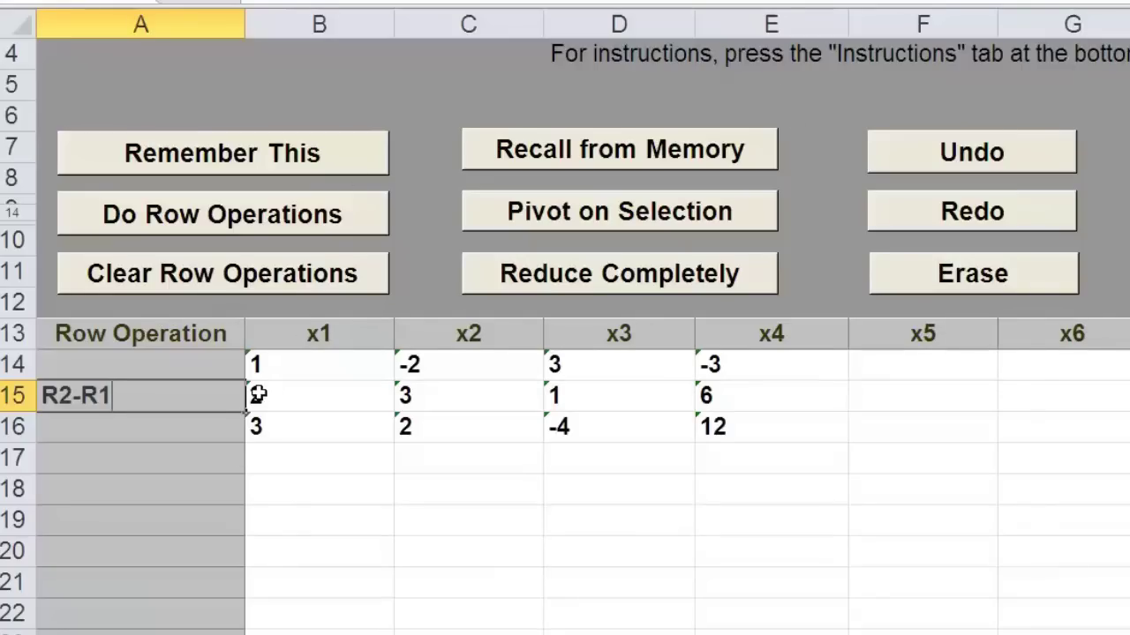
left_click(212, 222)
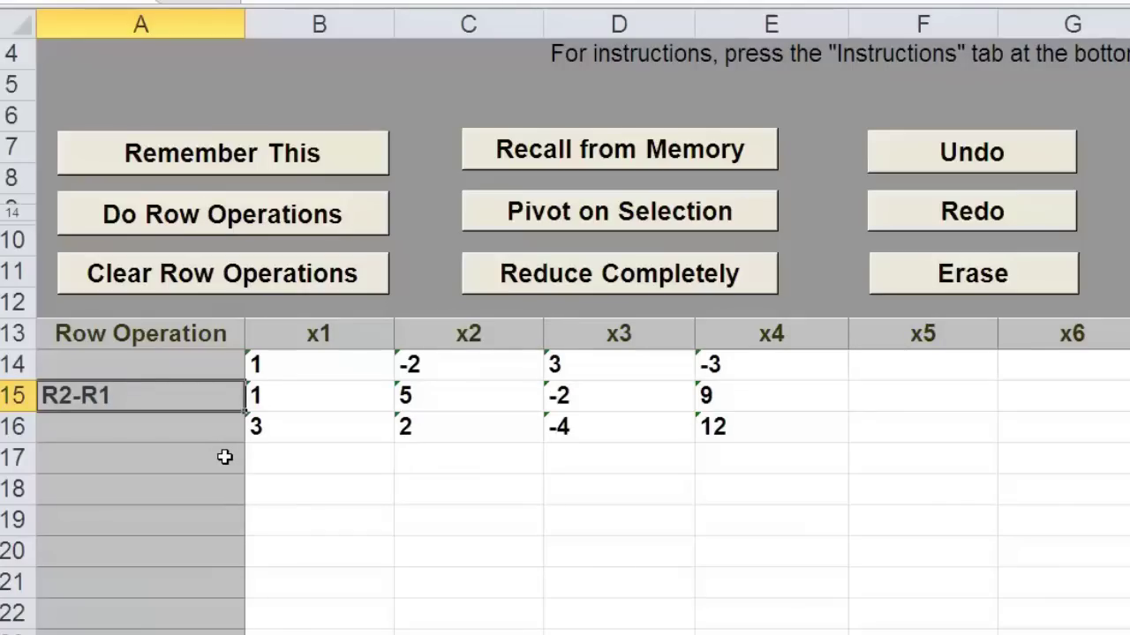
Undo the last row operation and apply R2-2R1 to the second matrix row instead, clearing the entry.
left_click(931, 161)
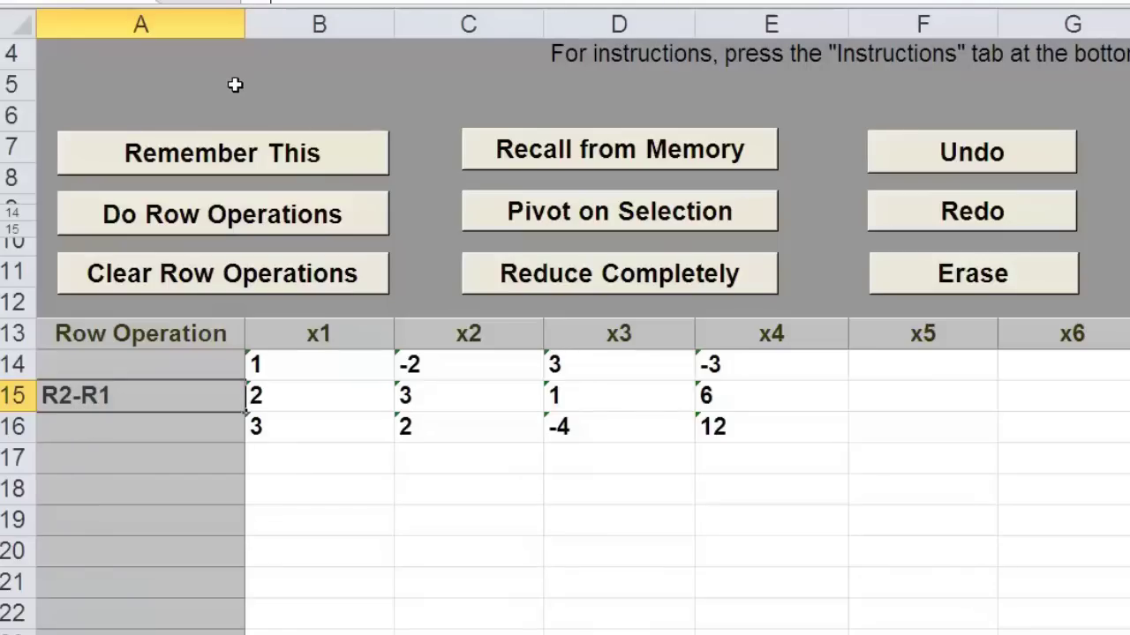
type("2")
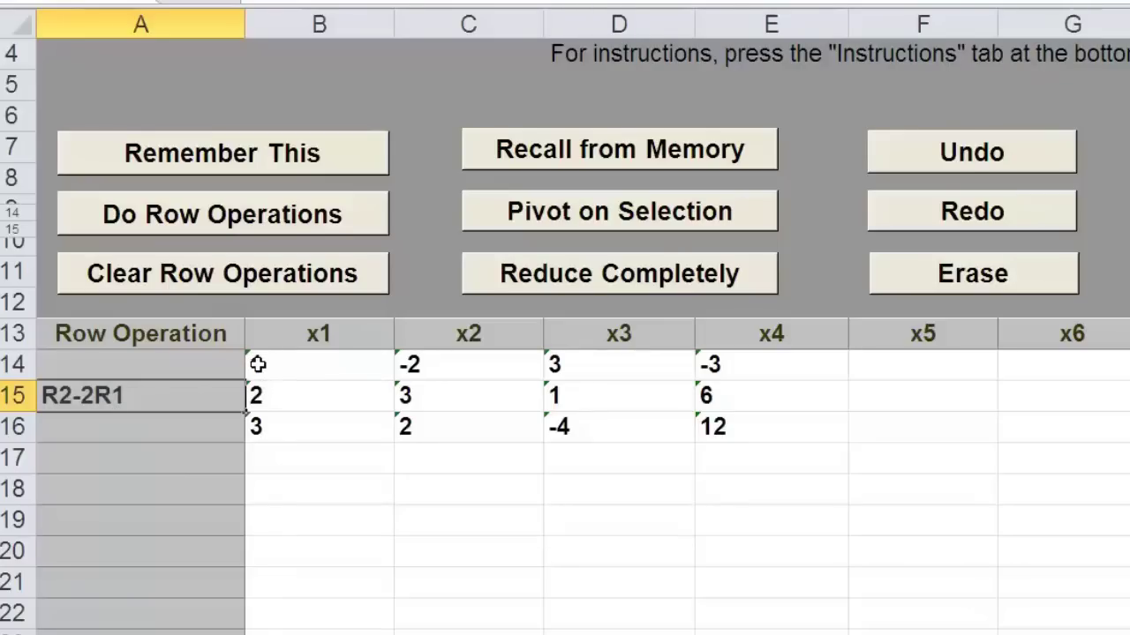
left_click(200, 217)
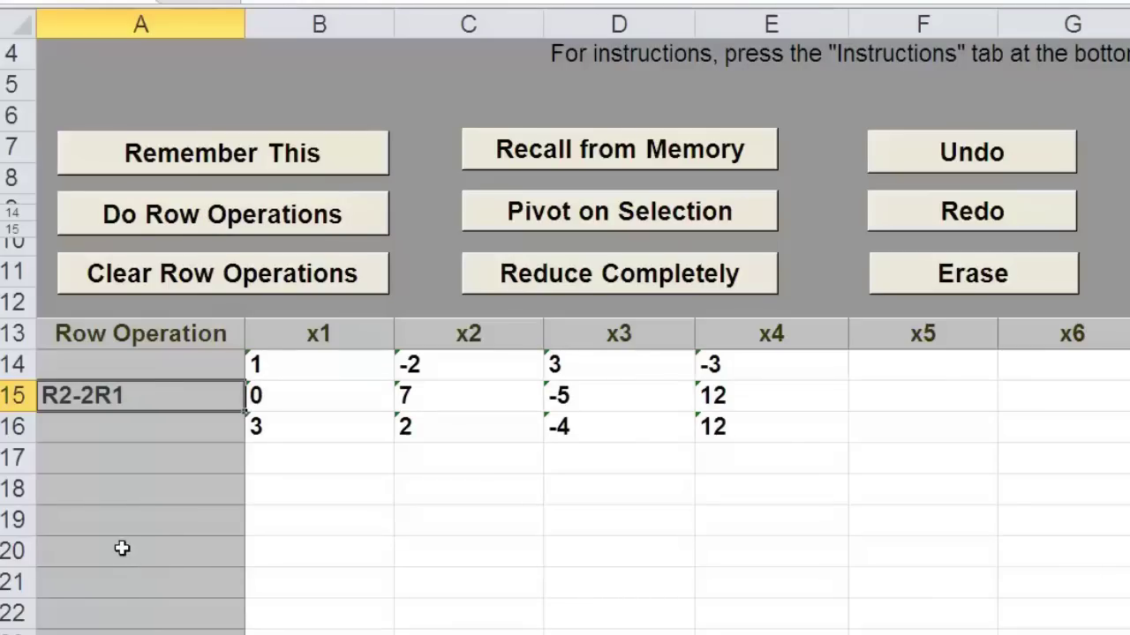
left_click(209, 290)
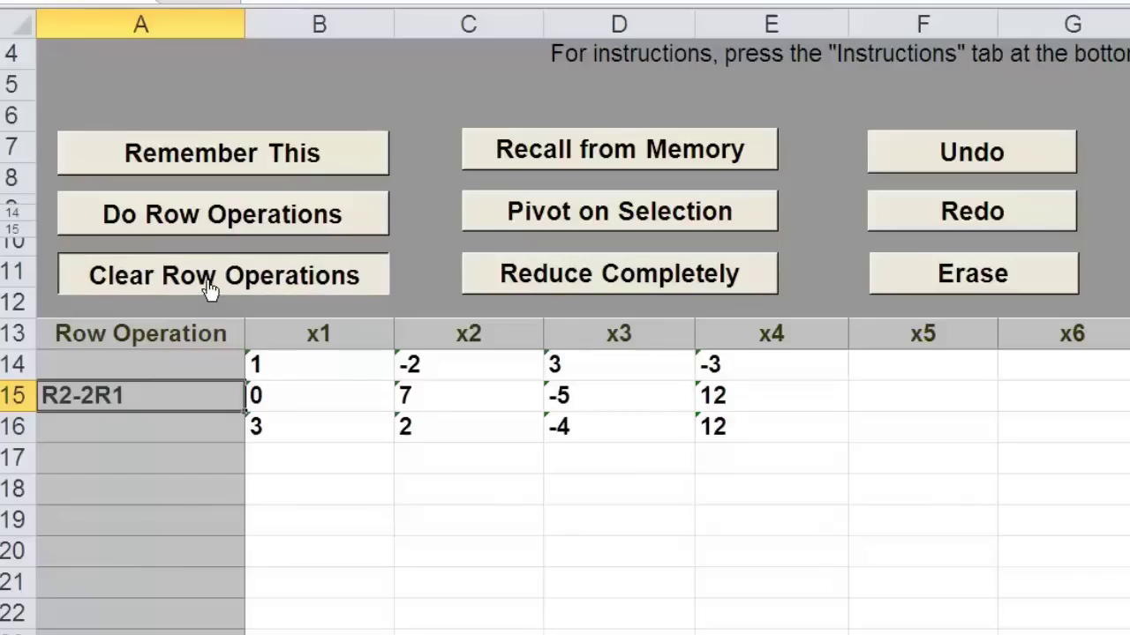
Apply the row operation R3-3R1 once to the third matrix row and clear the entry.
left_click(104, 428)
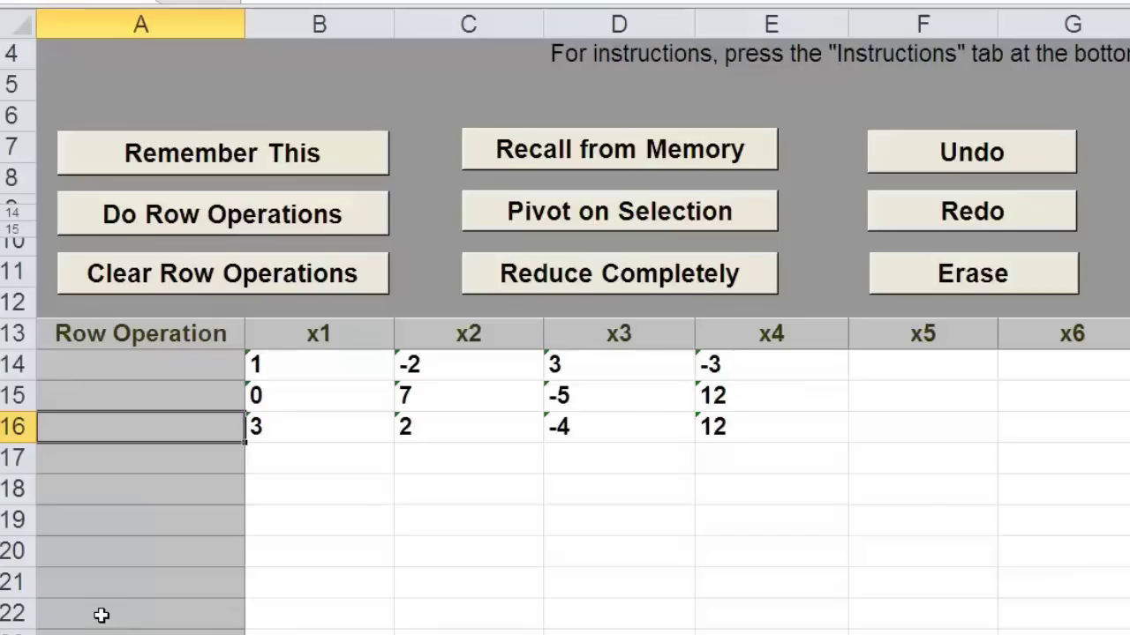
type("R3")
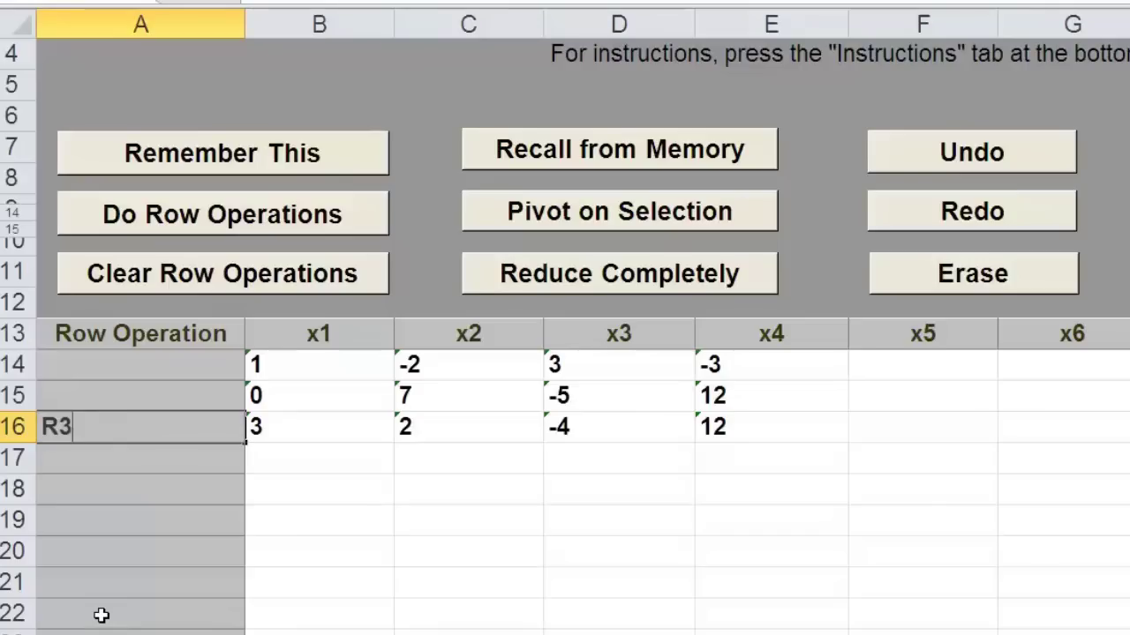
type("-")
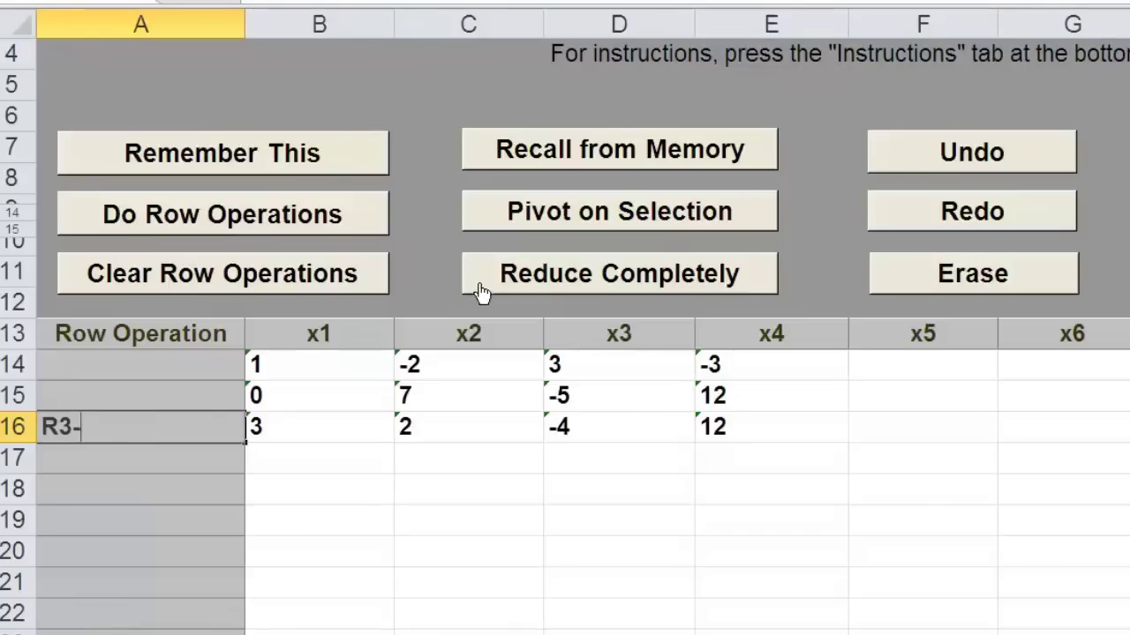
type("3R1")
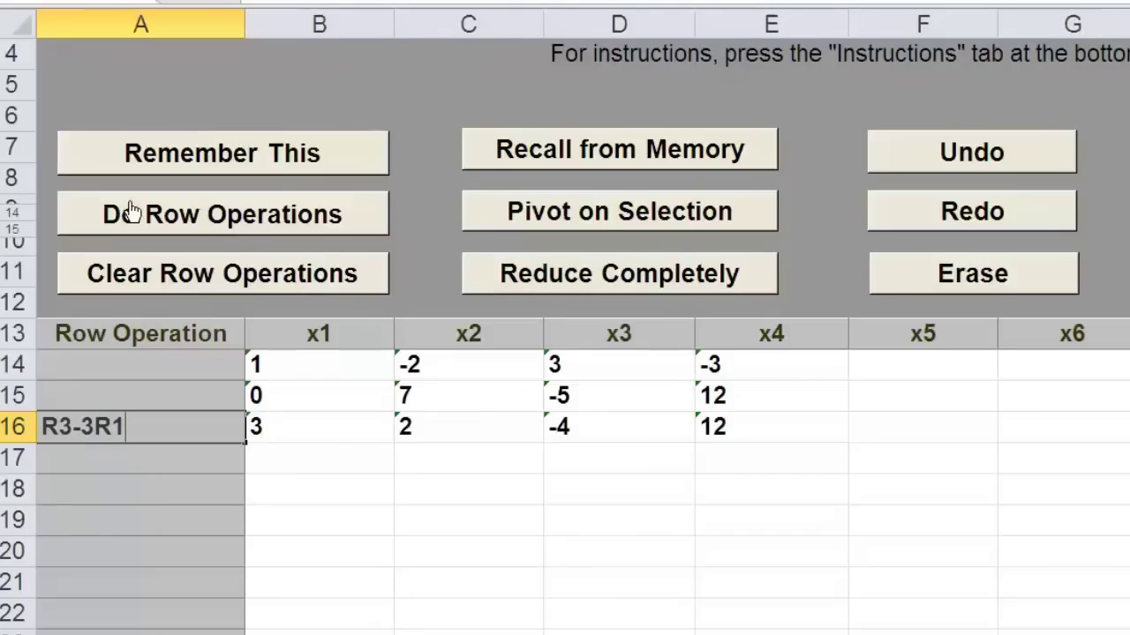
left_click(202, 225)
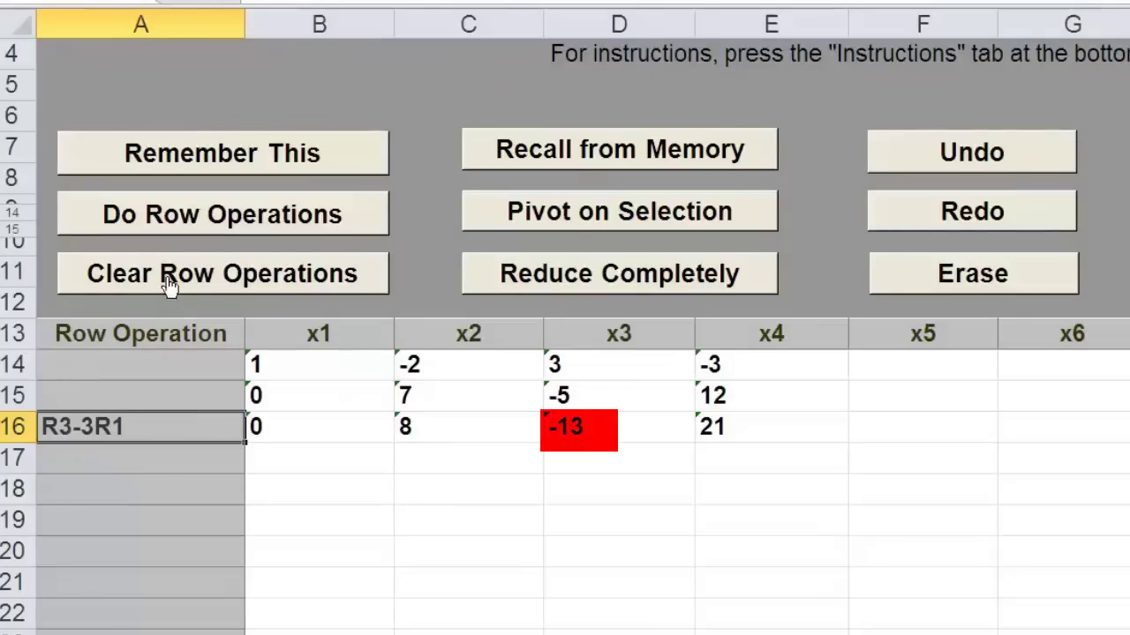
left_click(188, 221)
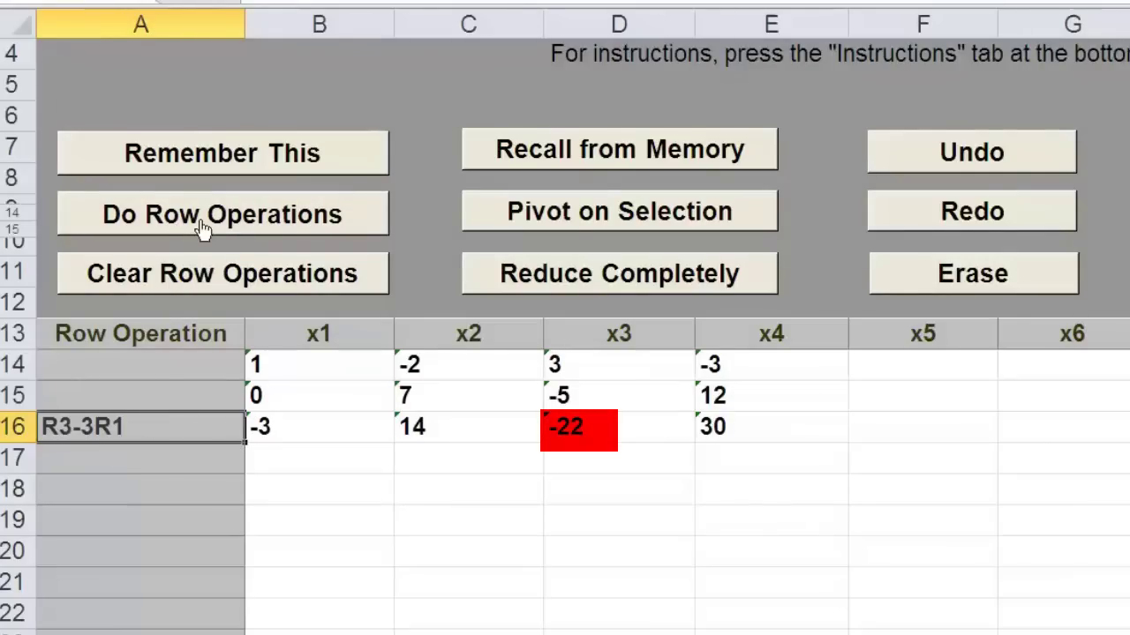
left_click(939, 166)
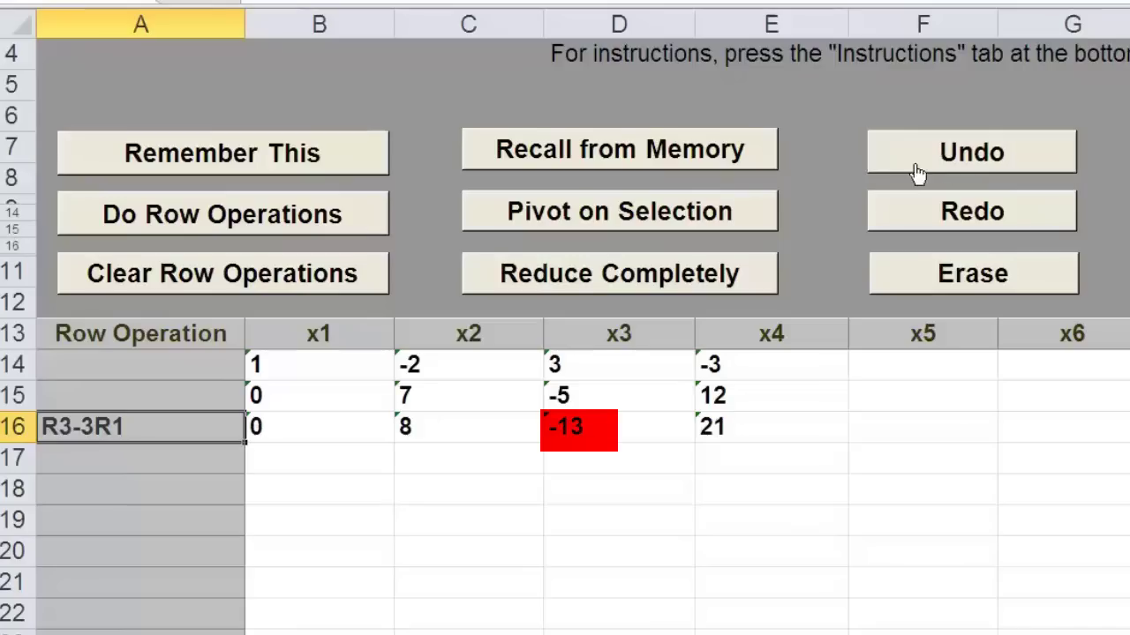
left_click(196, 285)
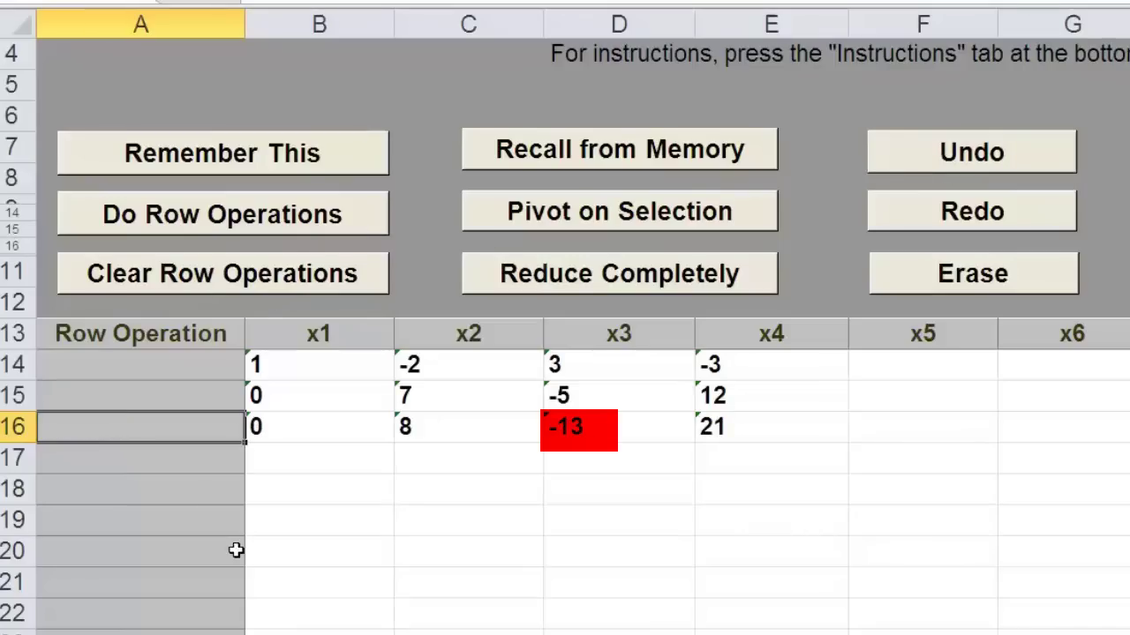
Scale the second matrix row with the row operation (1/7)R2 and clear the entry.
left_click(405, 397)
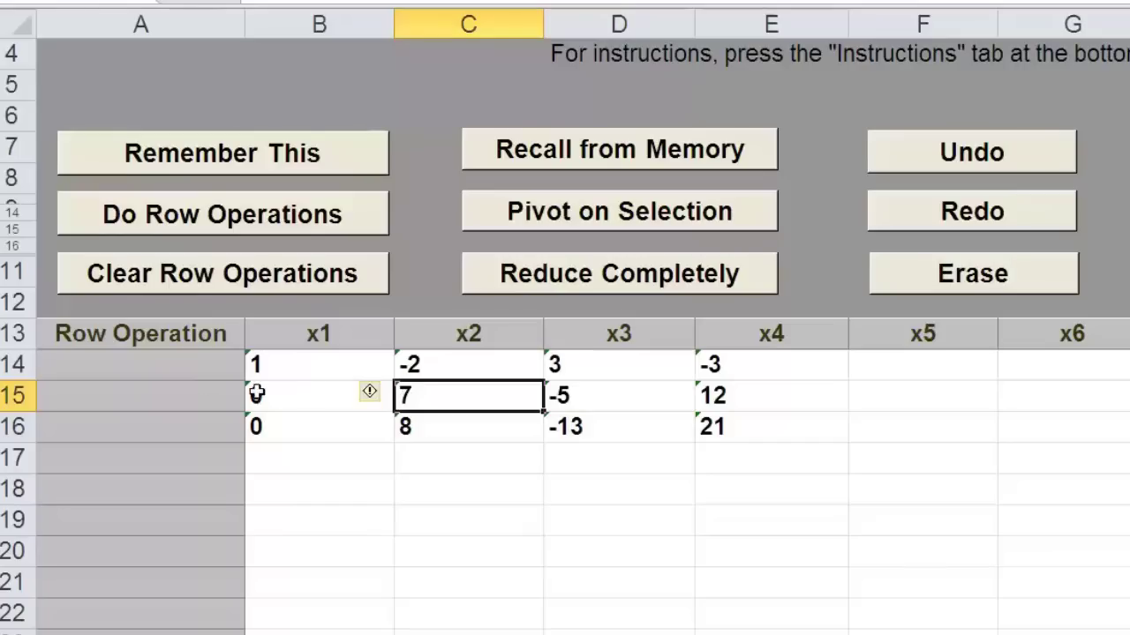
left_click(100, 397)
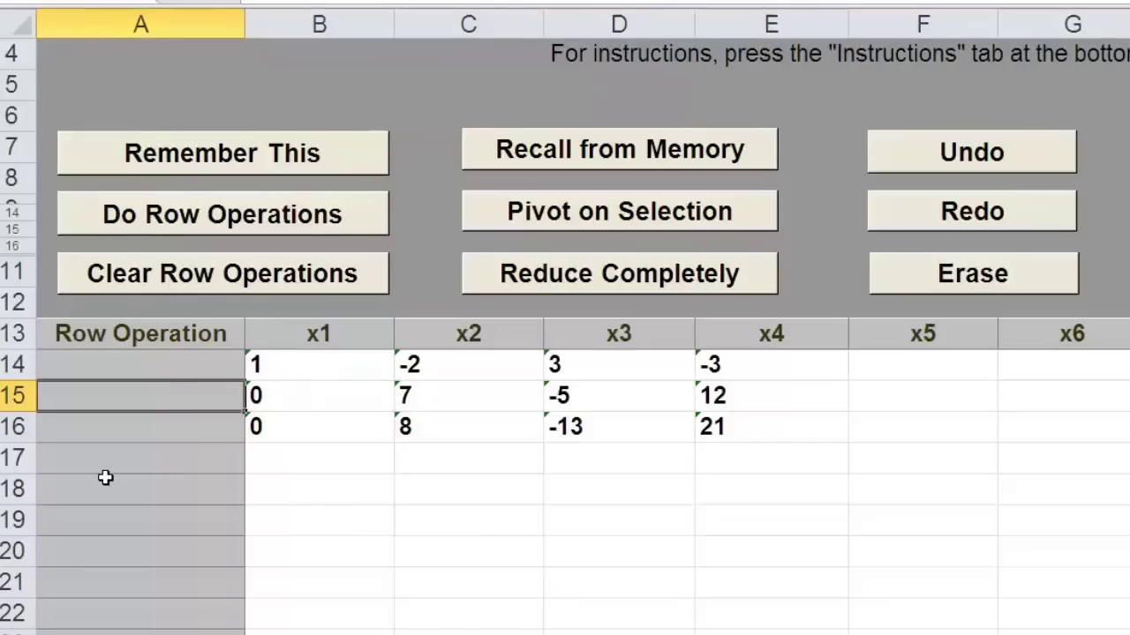
type("(")
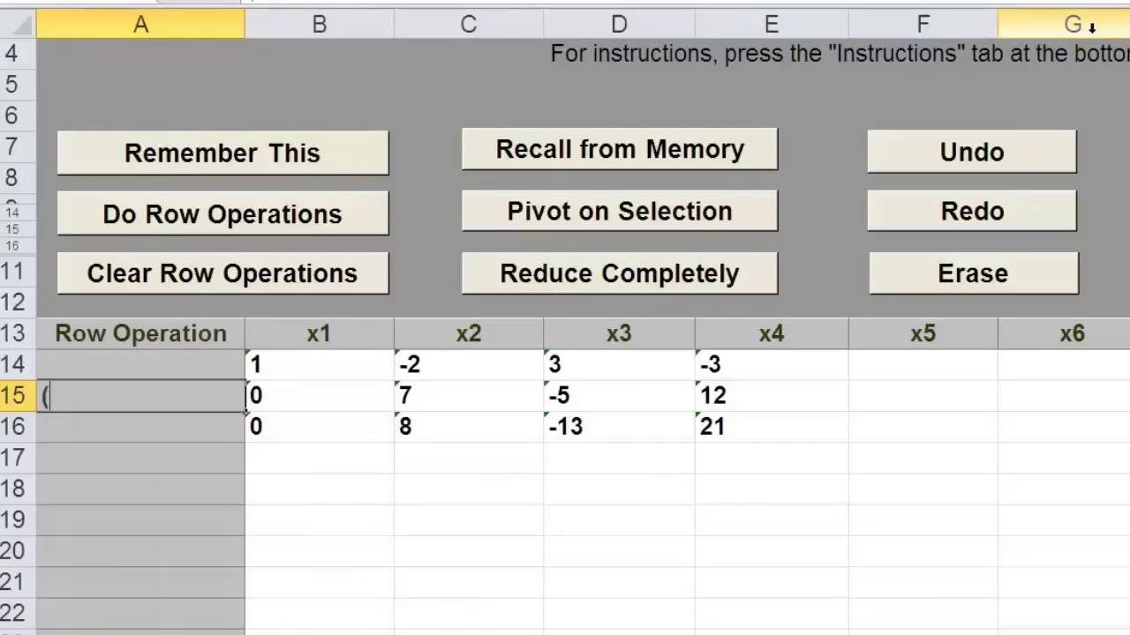
type("1/7")
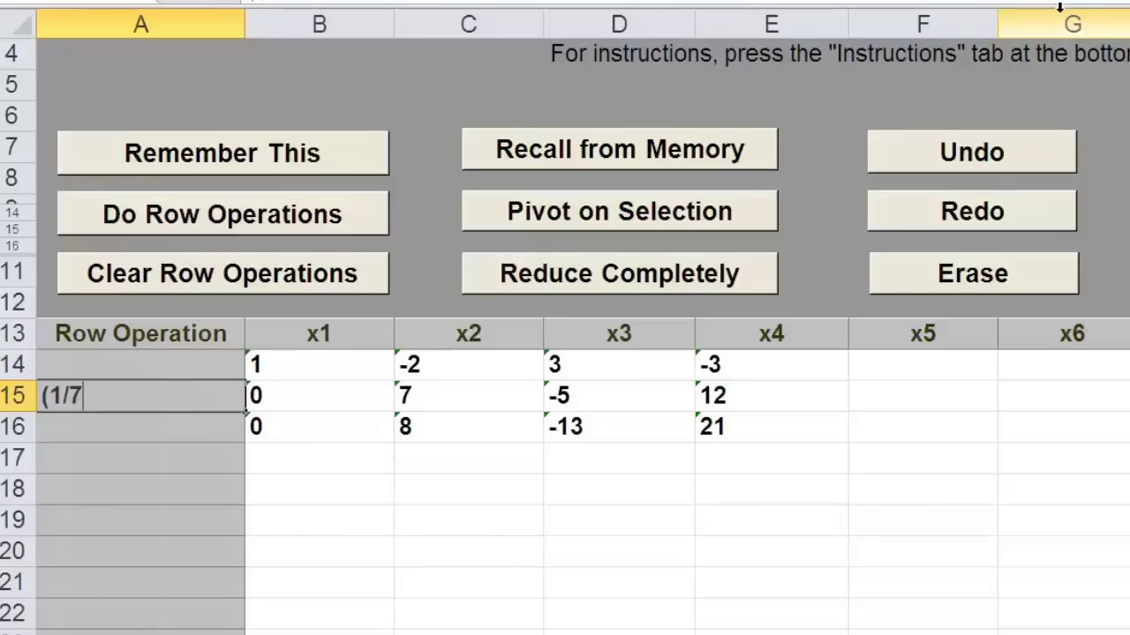
type(")R2")
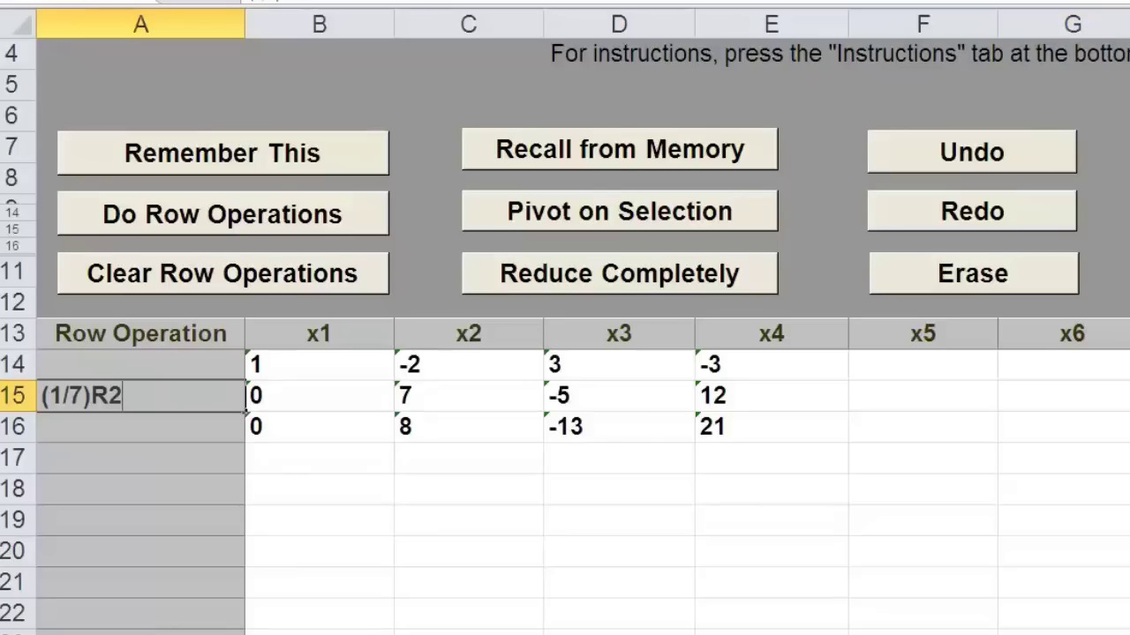
left_click(323, 224)
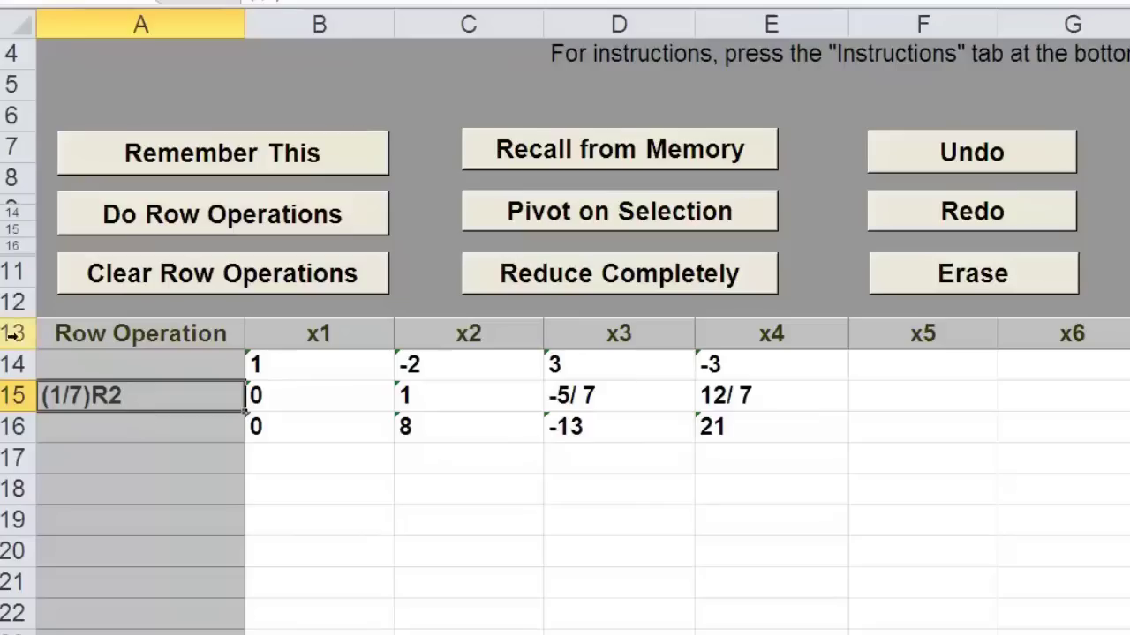
left_click(163, 284)
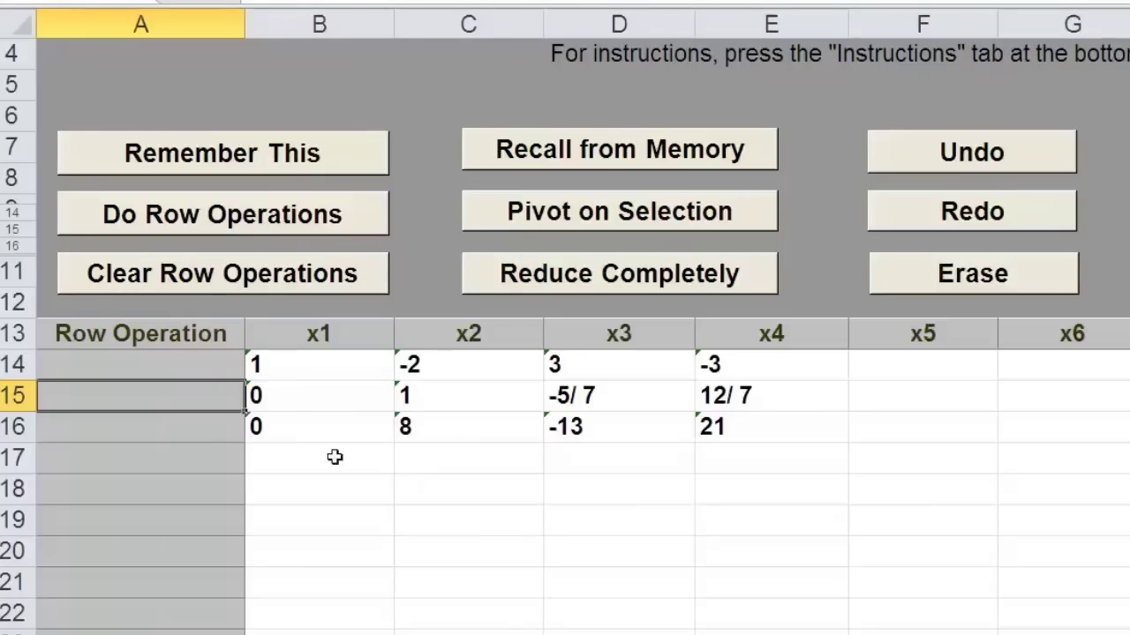
Apply the row operation R3-8R2 to the third matrix row.
left_click(178, 439)
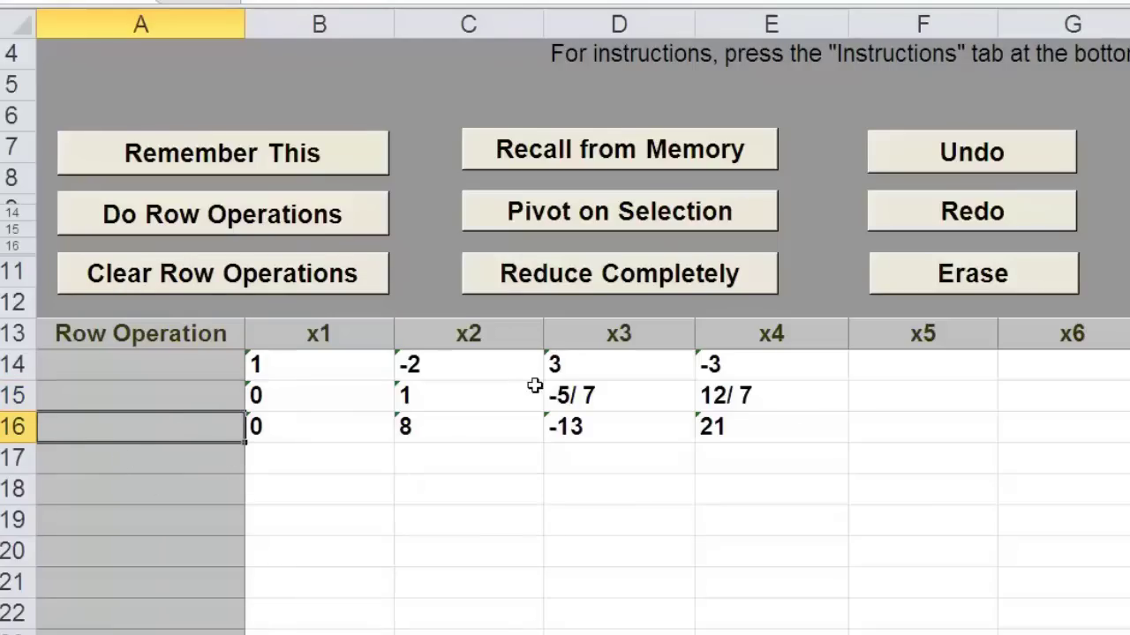
type("R3-")
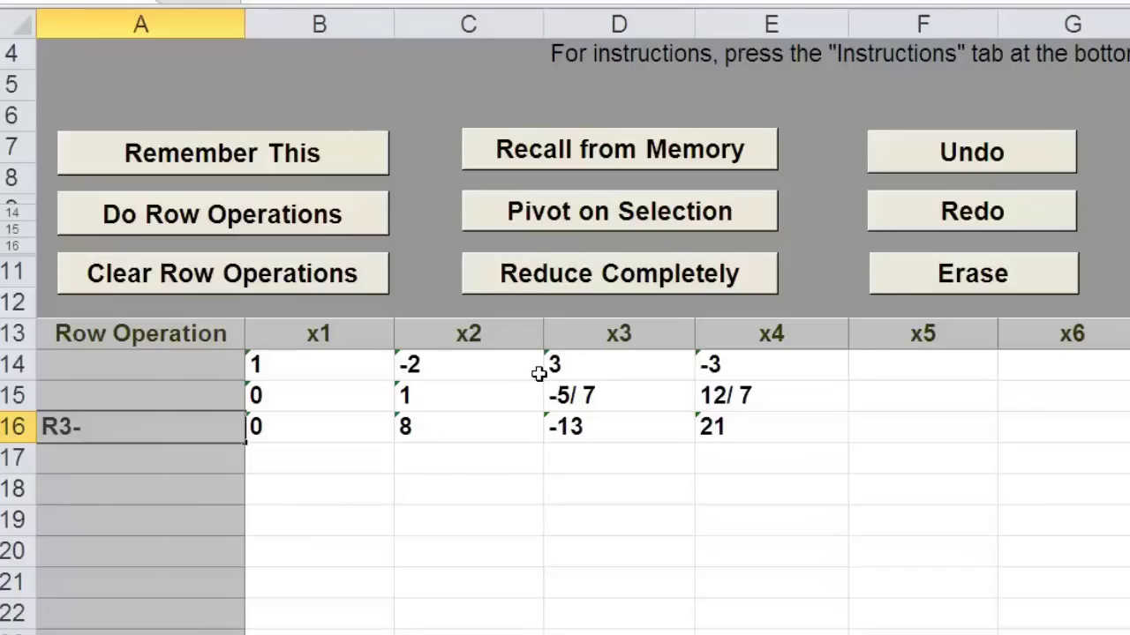
type("8R1")
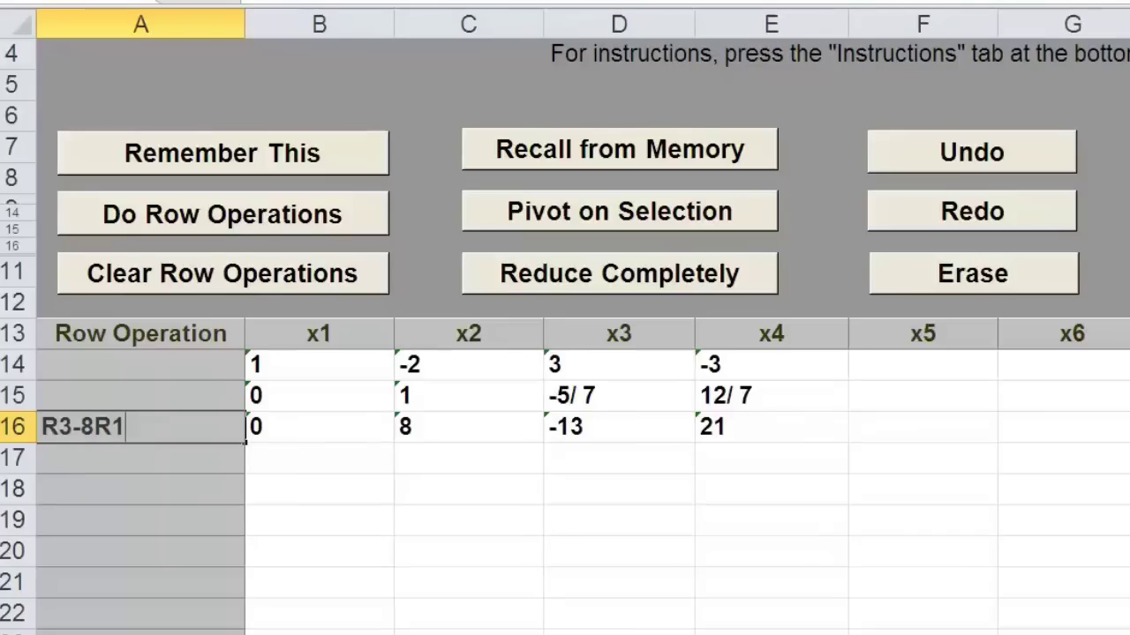
key("BackSpace")
type("2")
left_click(184, 218)
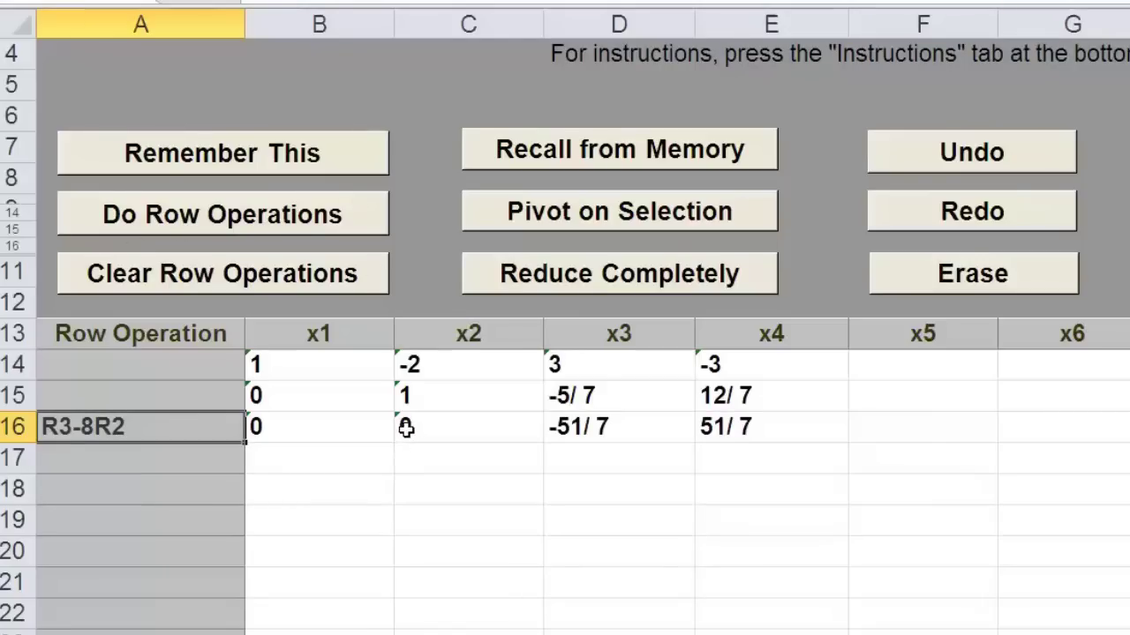
Undo the last row operation, apply R1+2R2 to the first row together with the existing R3-8R2 entry, and clear both entries.
left_click(969, 150)
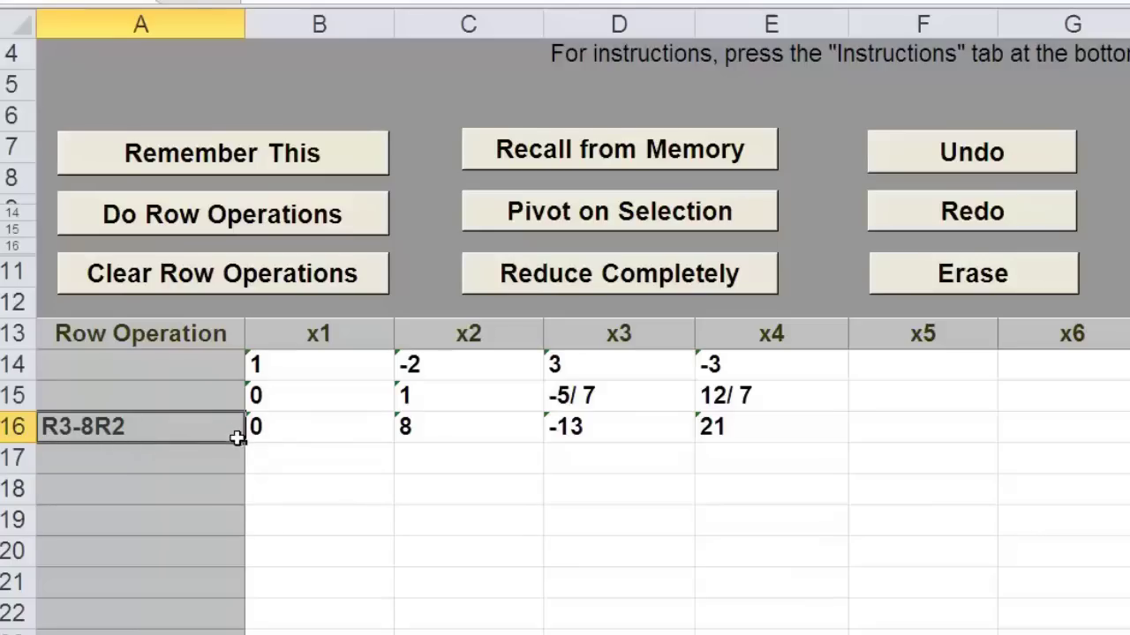
left_click(84, 369)
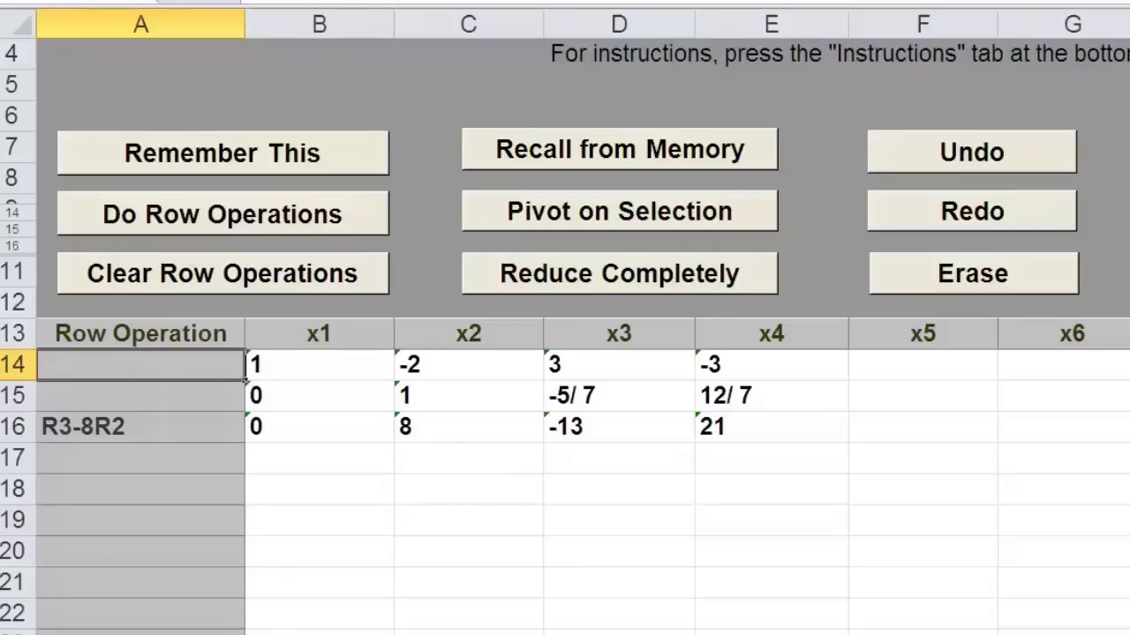
type("R1")
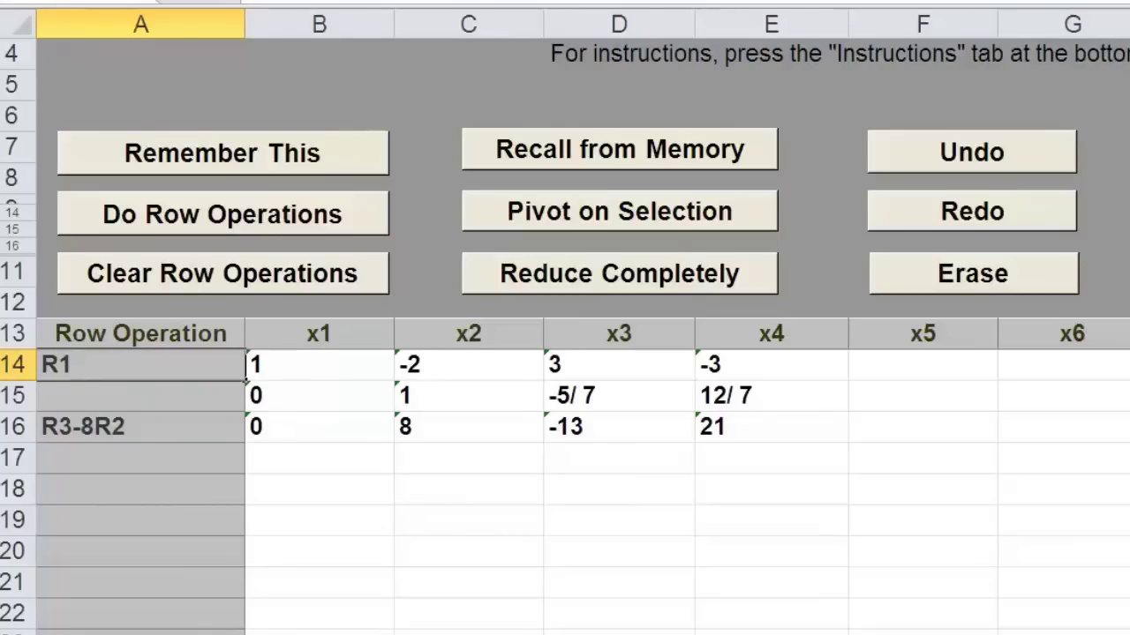
type("+")
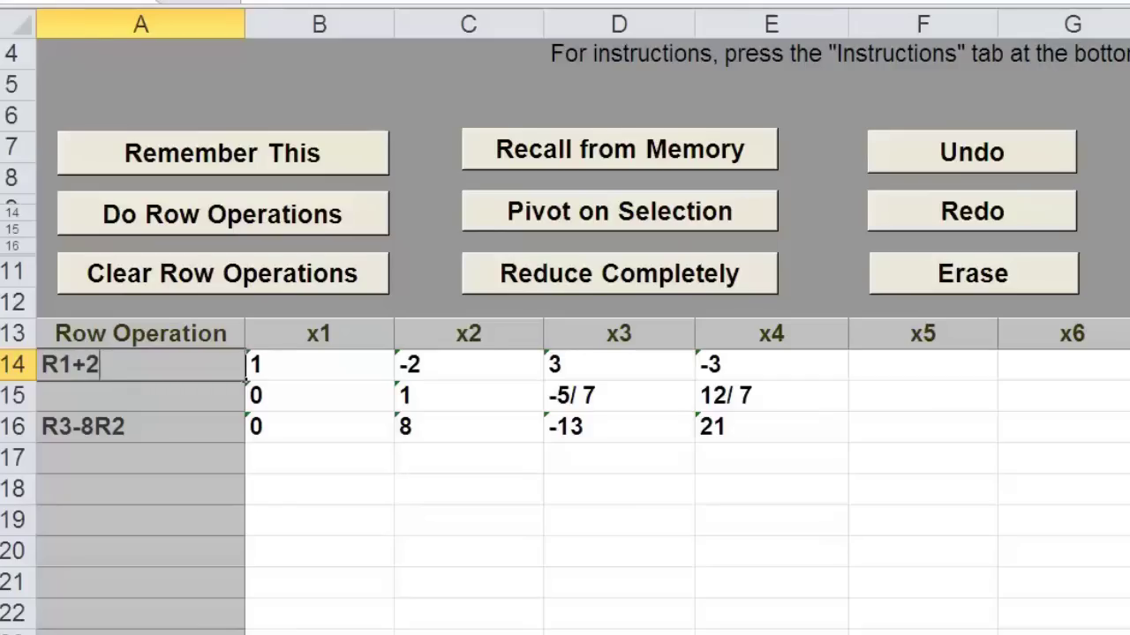
type("2R2")
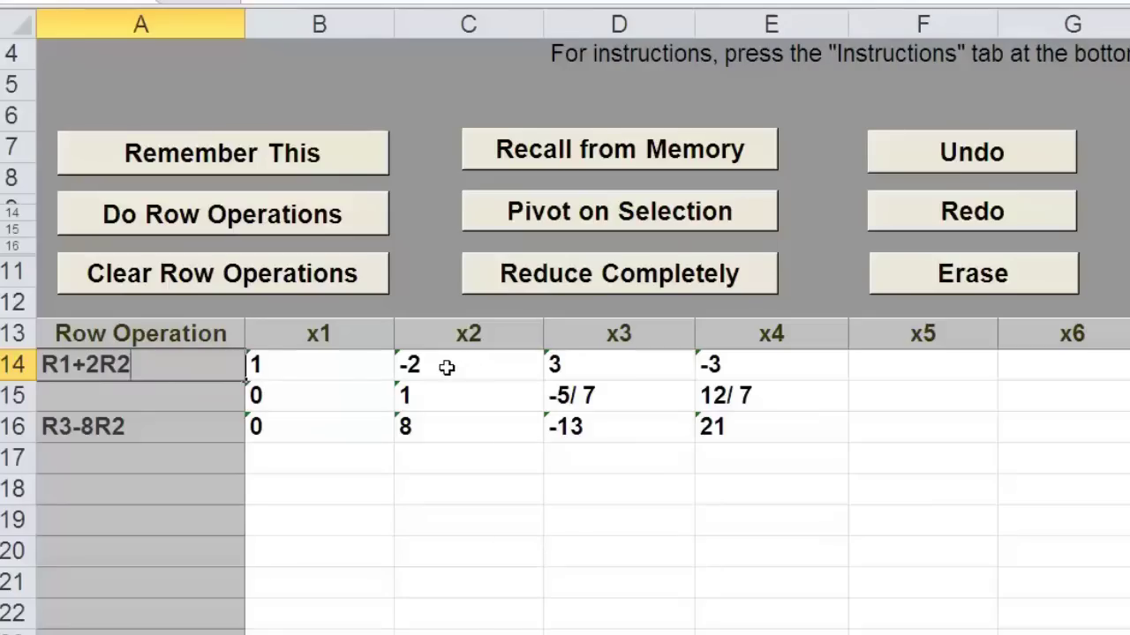
left_click(196, 214)
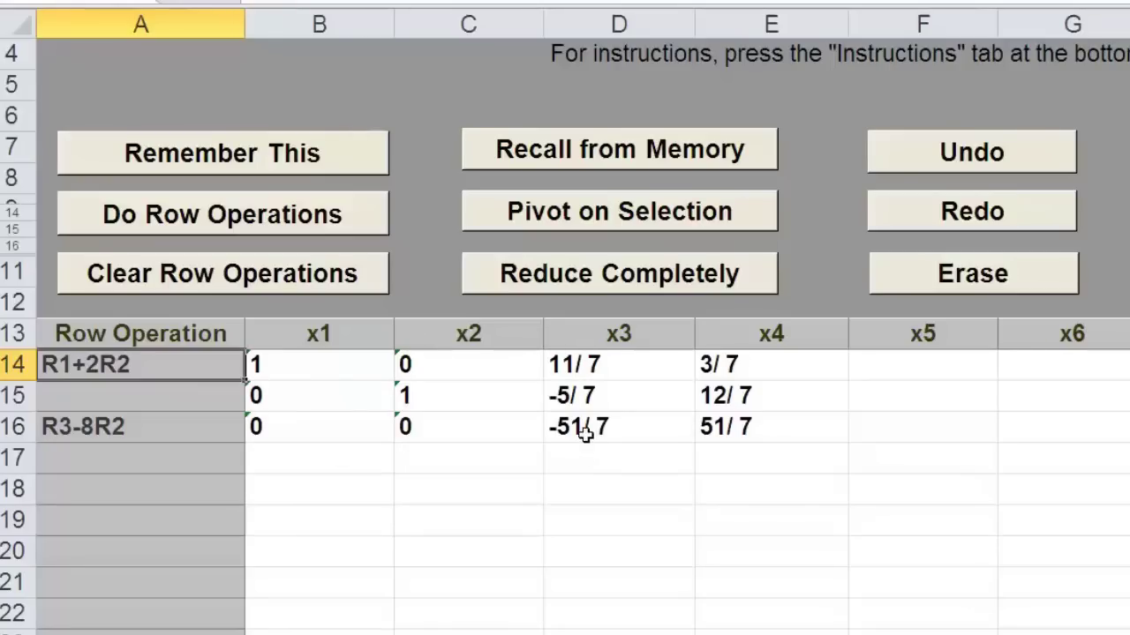
left_click(179, 283)
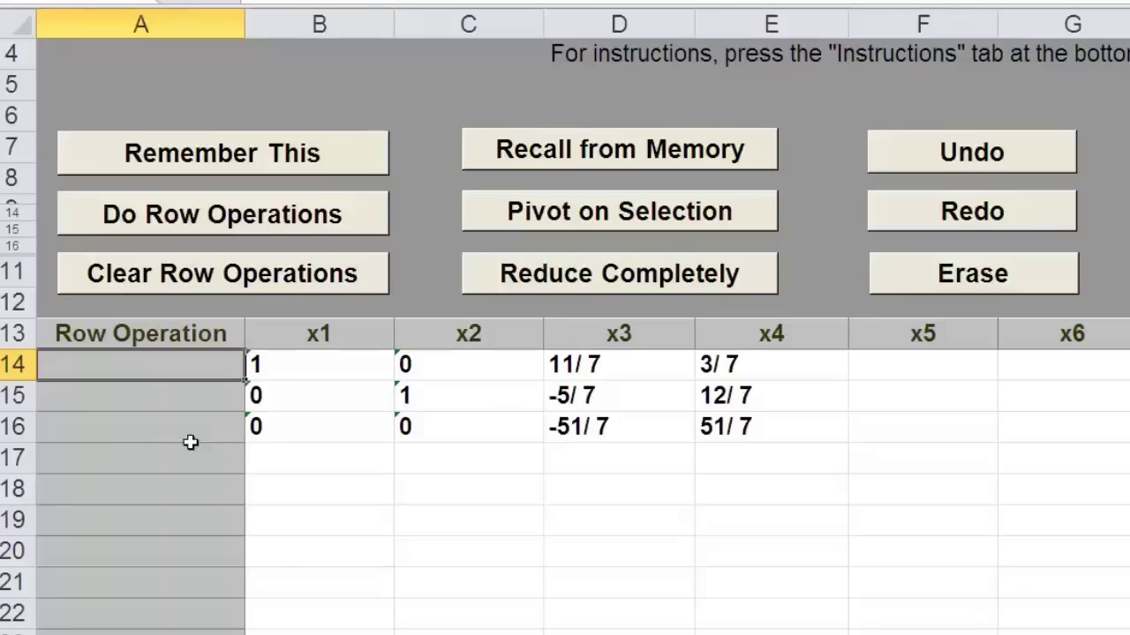
Negate the third matrix row with the row operation -1R3 and clear the entry.
left_click(93, 432)
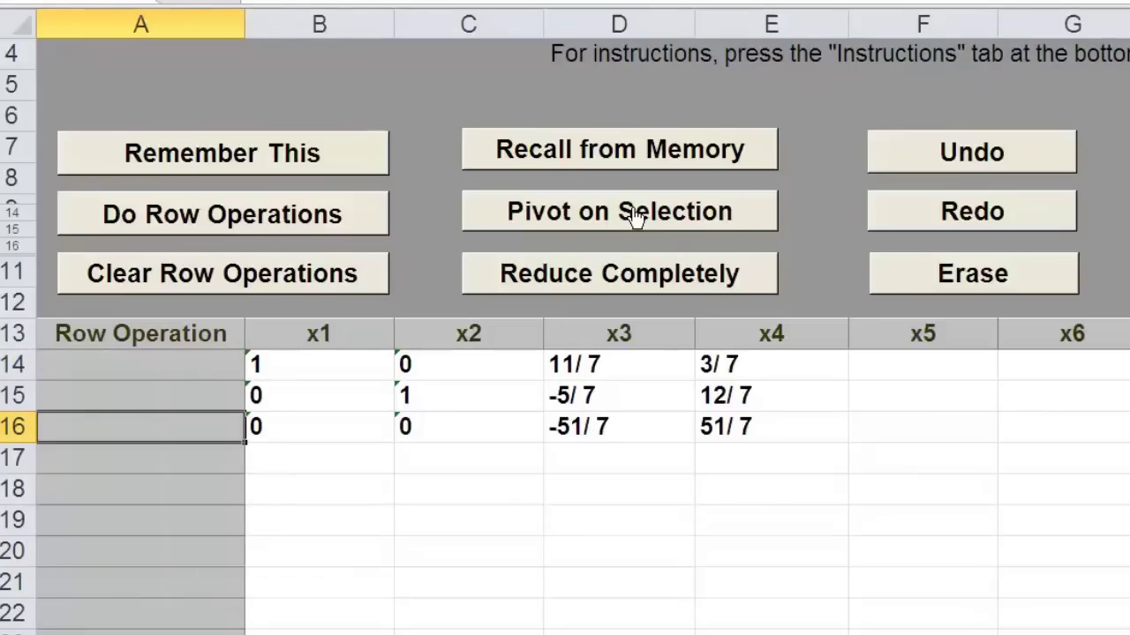
type("-")
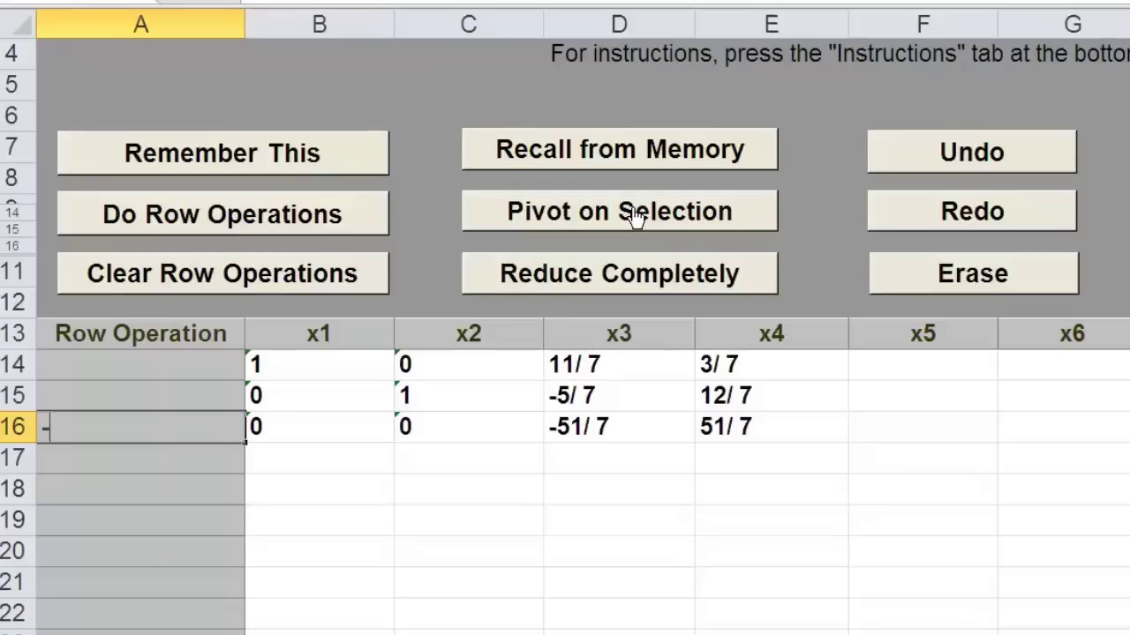
type("1R3")
left_click(217, 227)
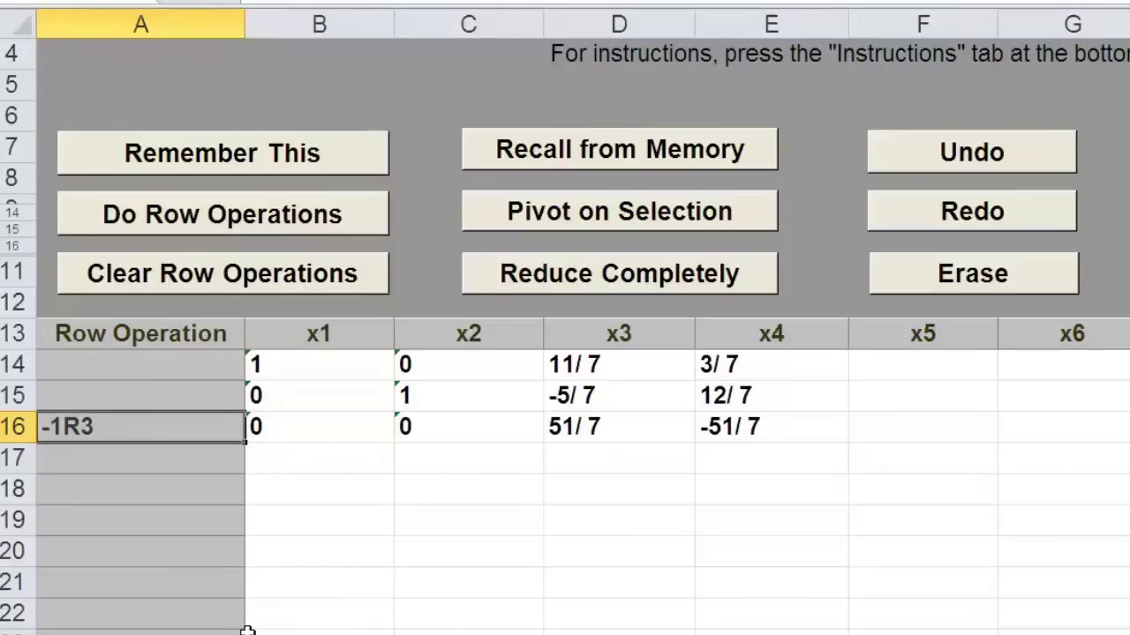
left_click(203, 278)
Scale the third matrix row with the row operation (7/51)R3 and clear the entry.
type("(")
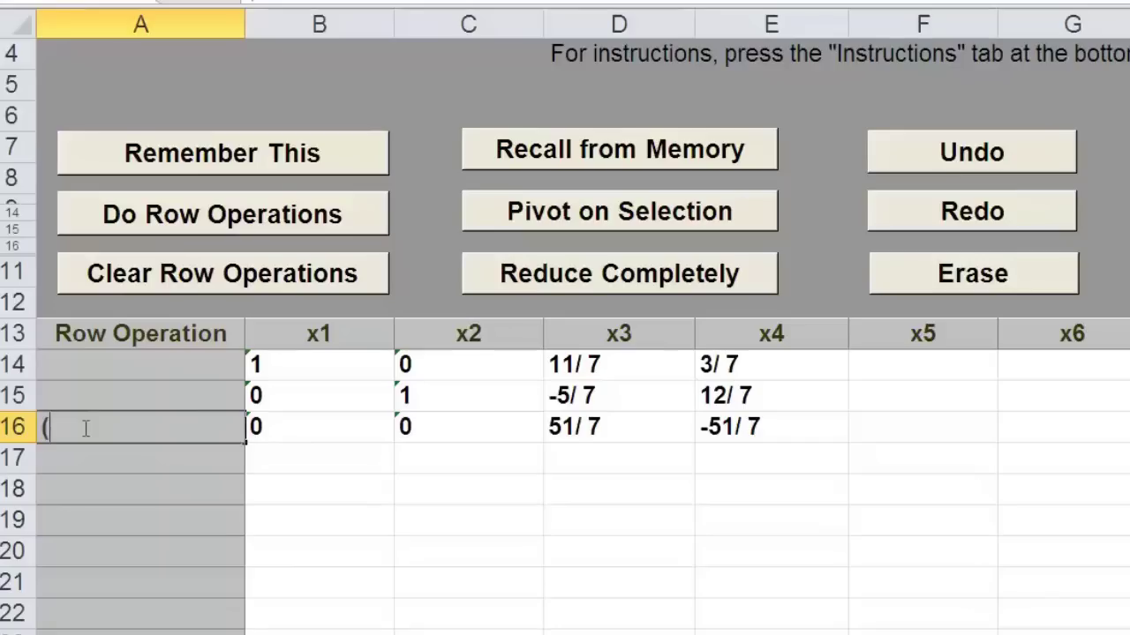
type("7/51")
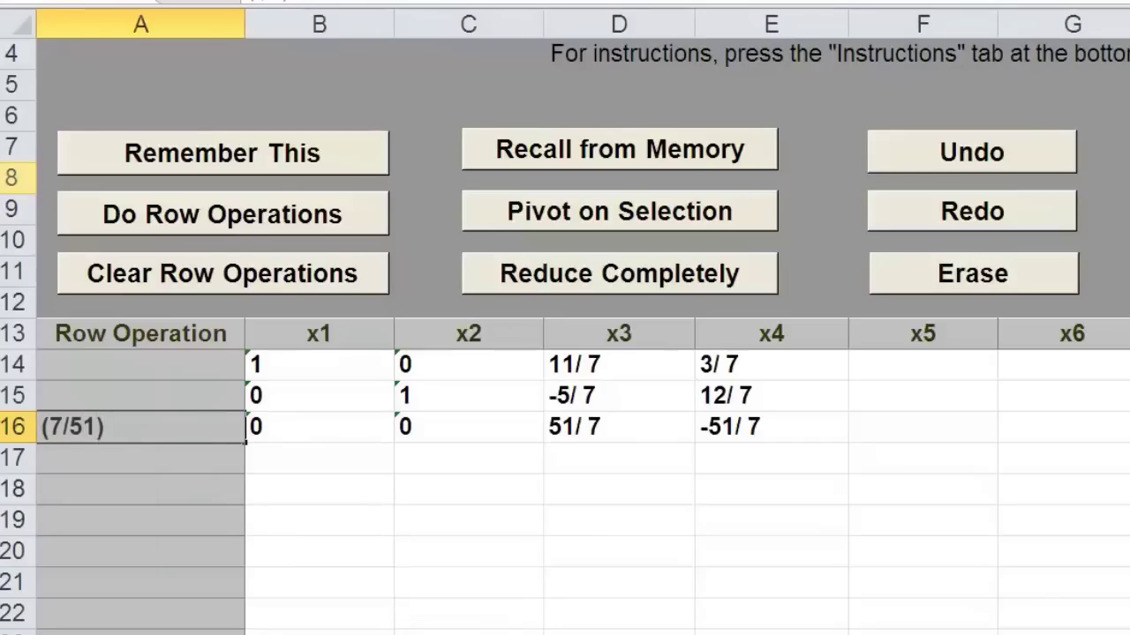
type(")R3")
left_click(199, 221)
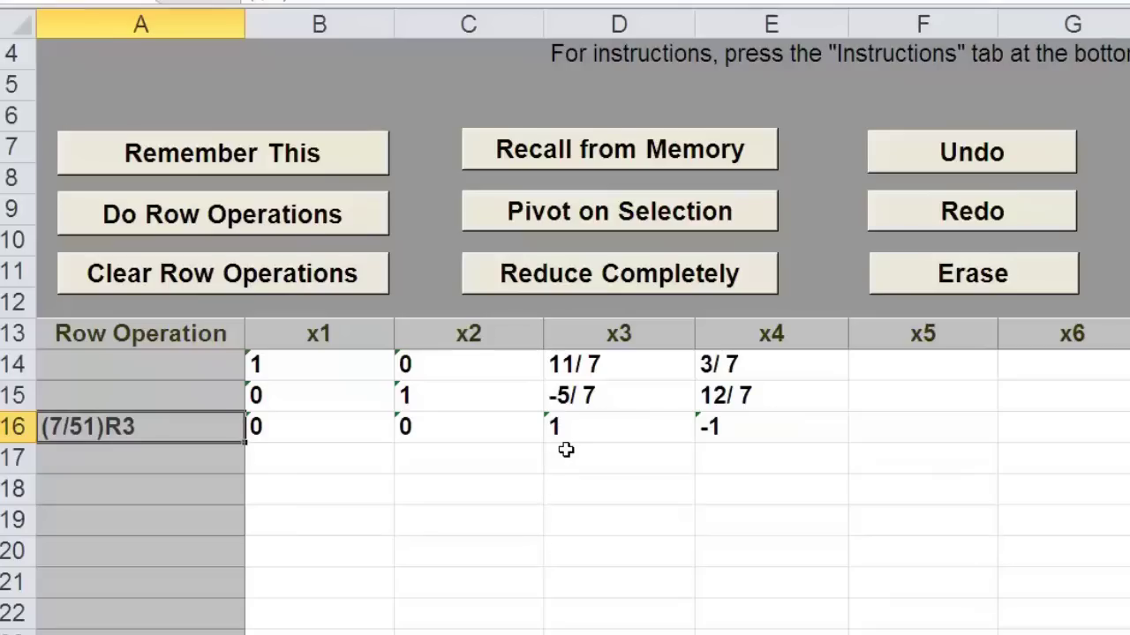
left_click(170, 277)
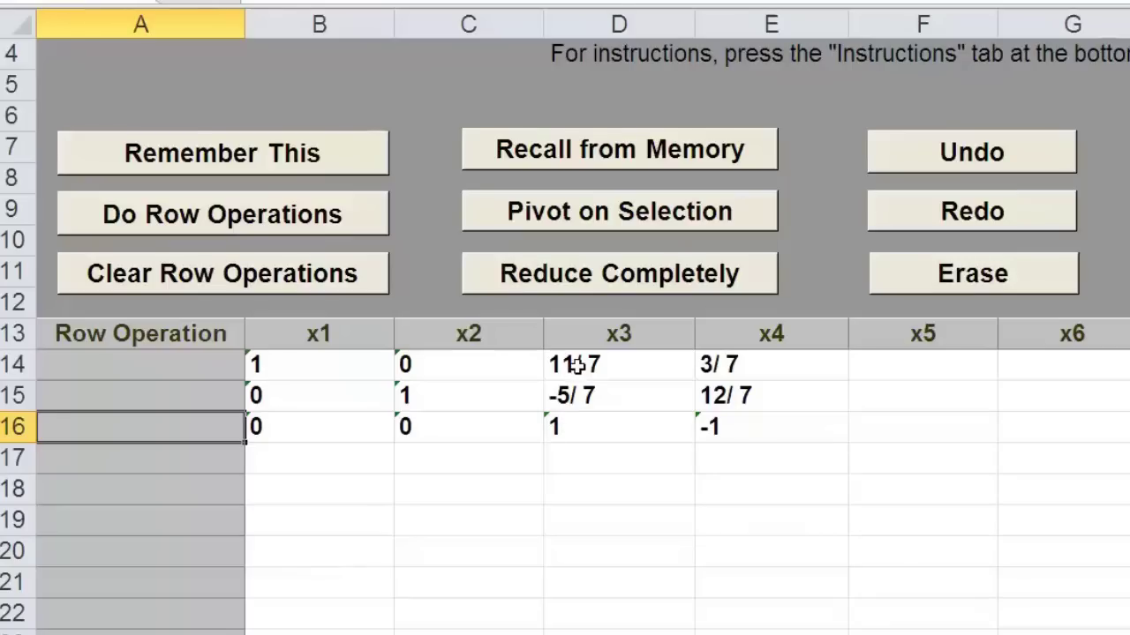
Enter the row operation R2+(5/7)R3 for the second matrix row.
left_click(67, 395)
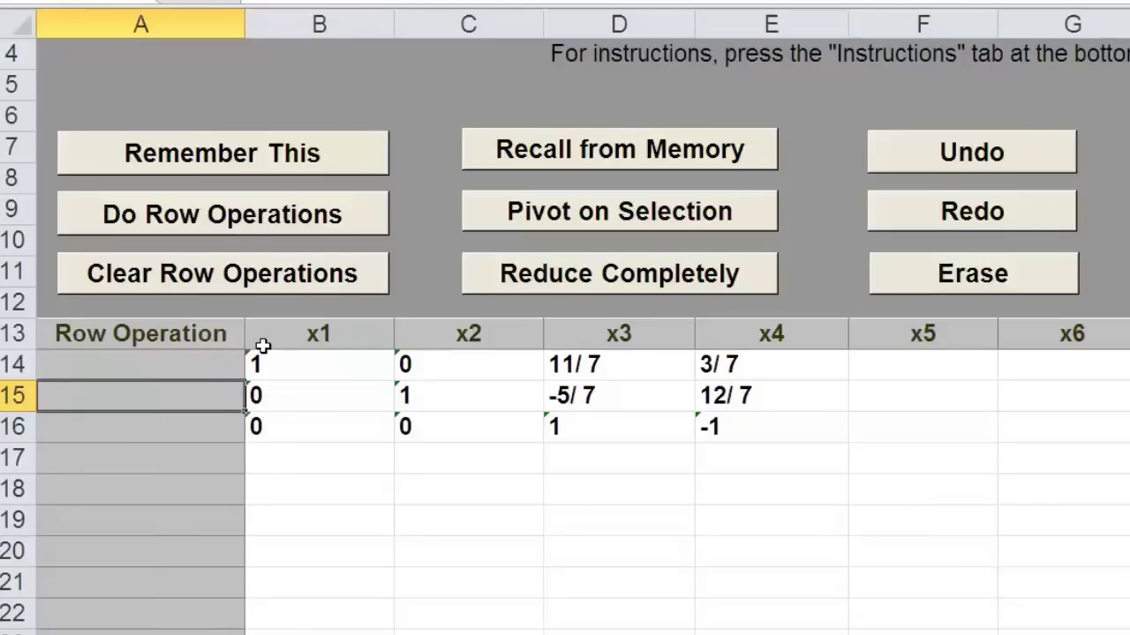
type("R2")
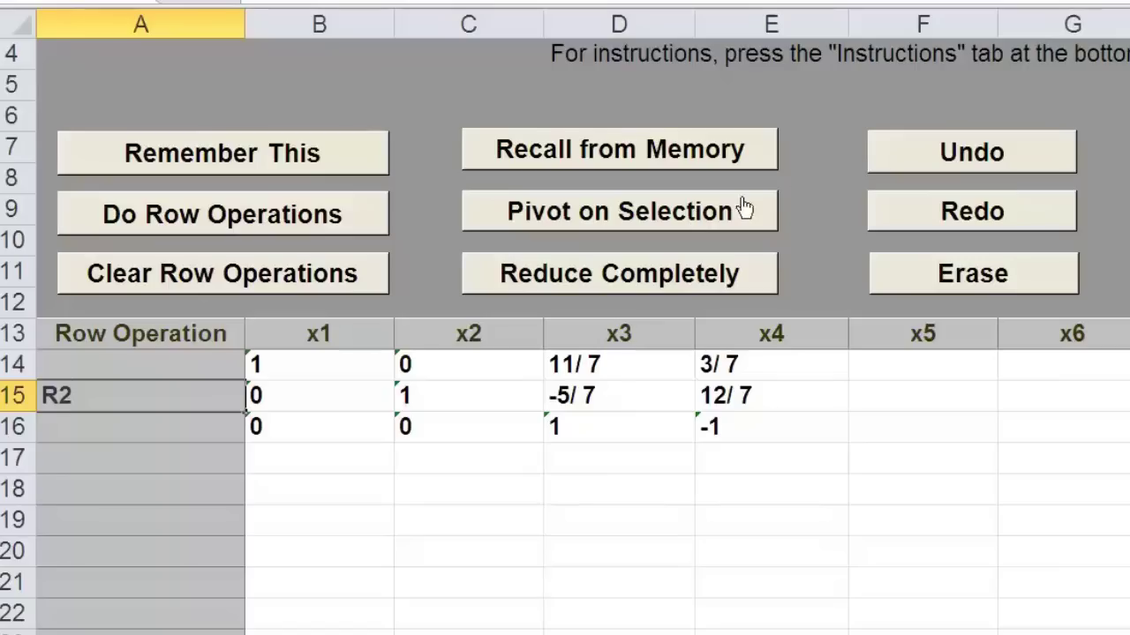
type("+(5/")
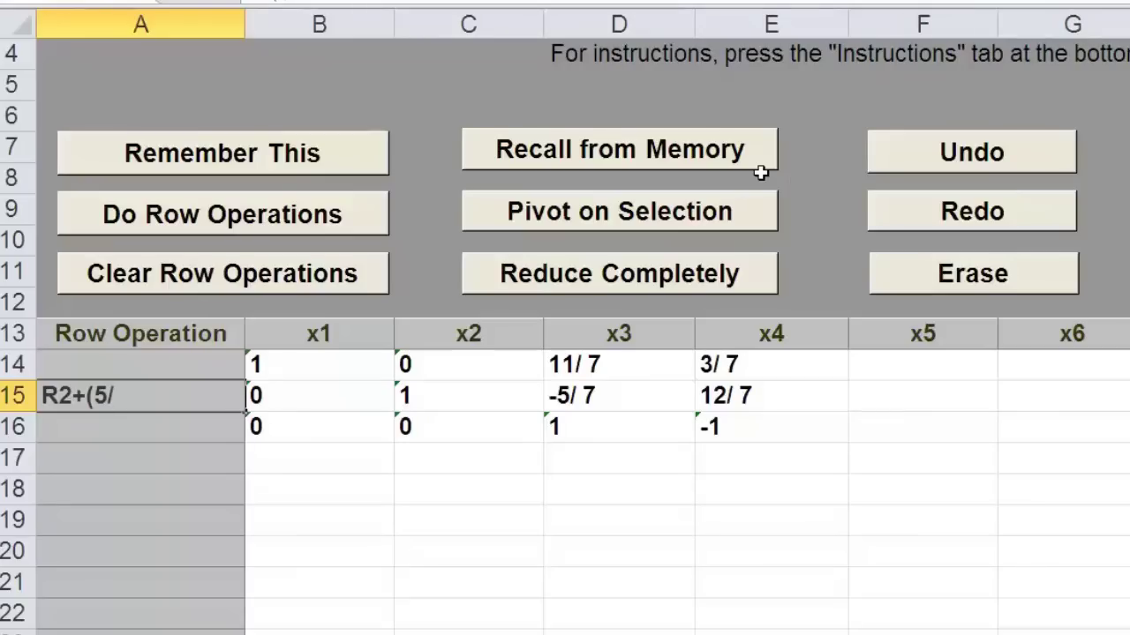
type(")R3")
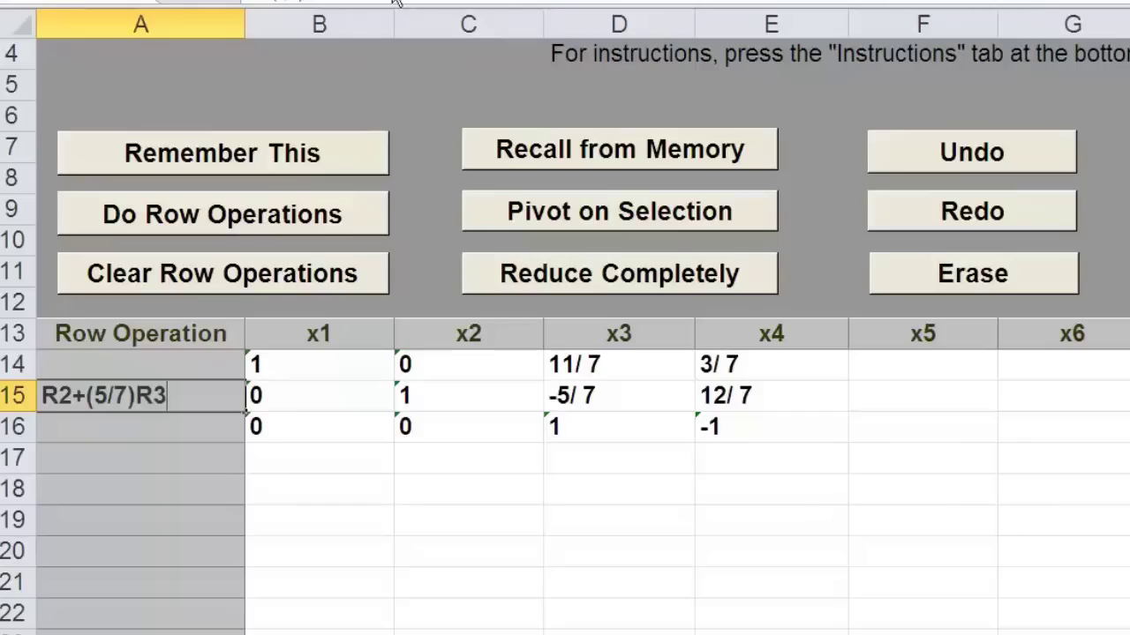
Enter the row operation R1-(11/7)R3 for the first matrix row and apply it together with the second row's operation.
left_click(56, 372)
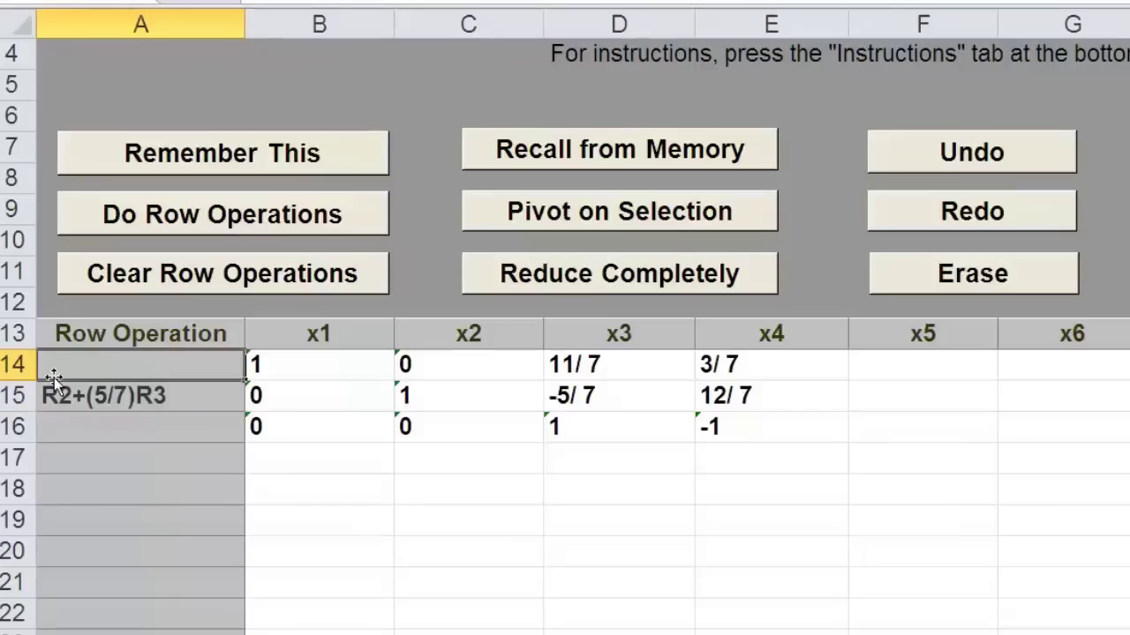
type("R1-")
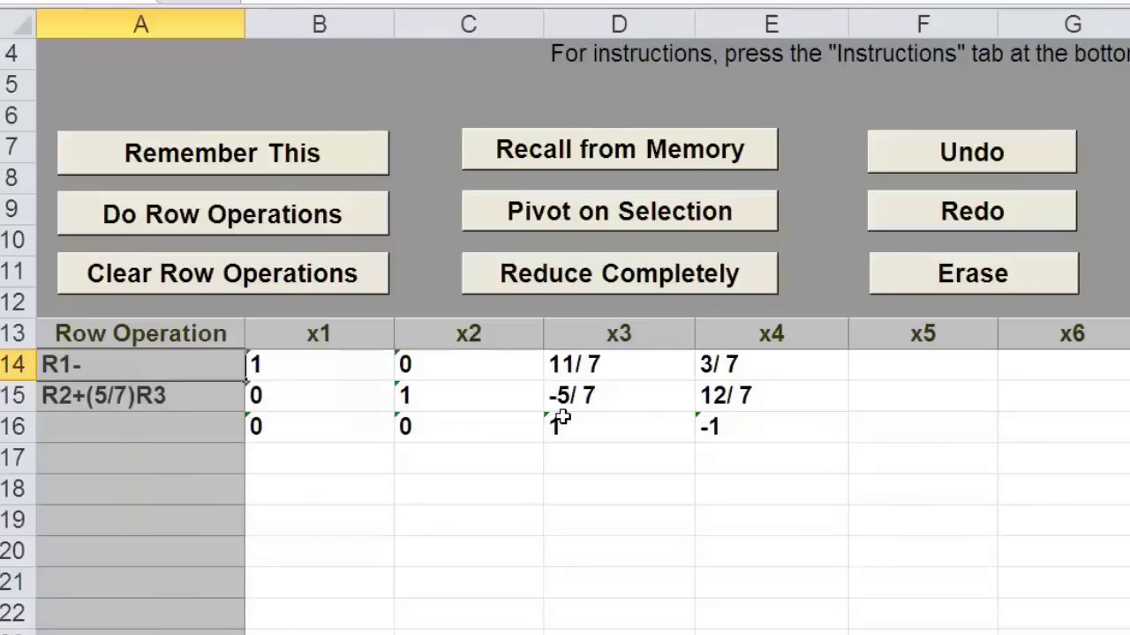
type("(11/7")
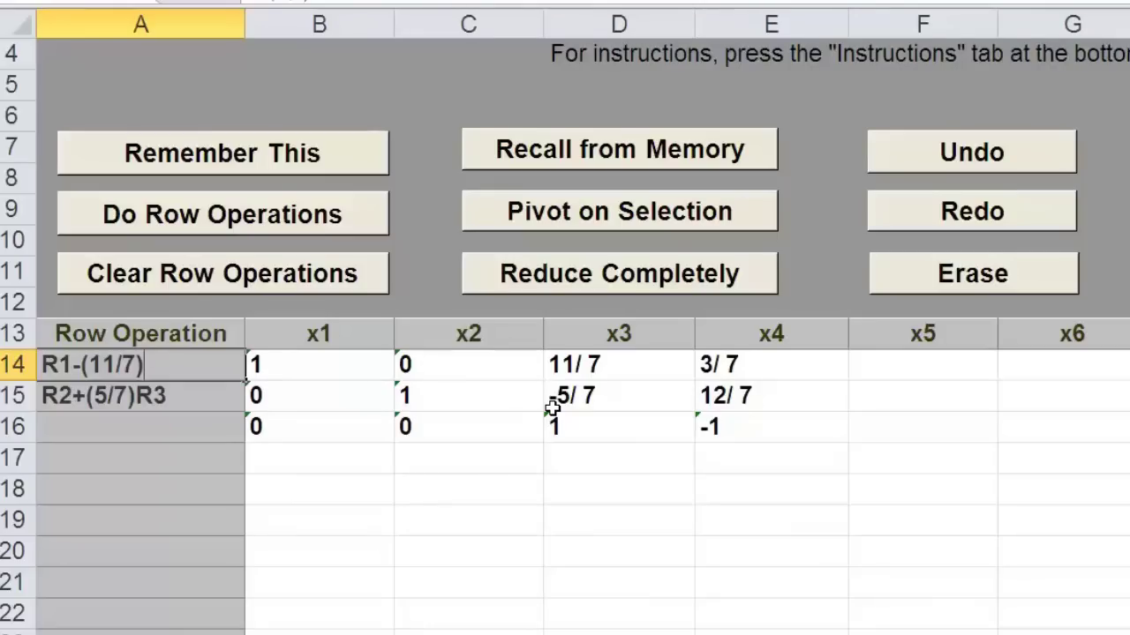
type("R3")
key("Return")
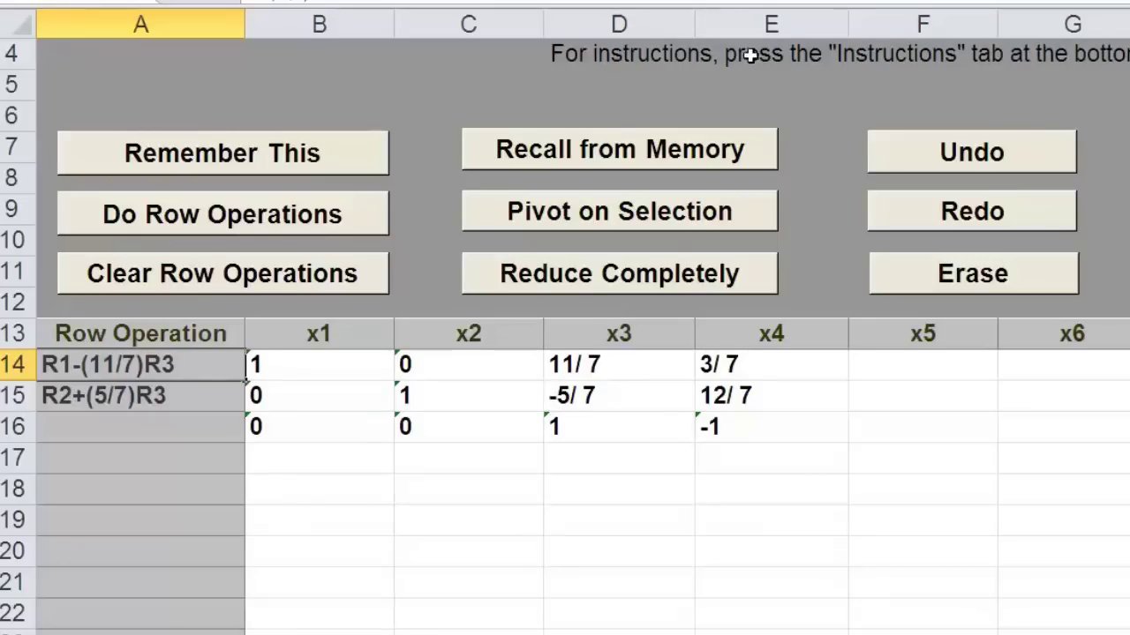
left_click(225, 216)
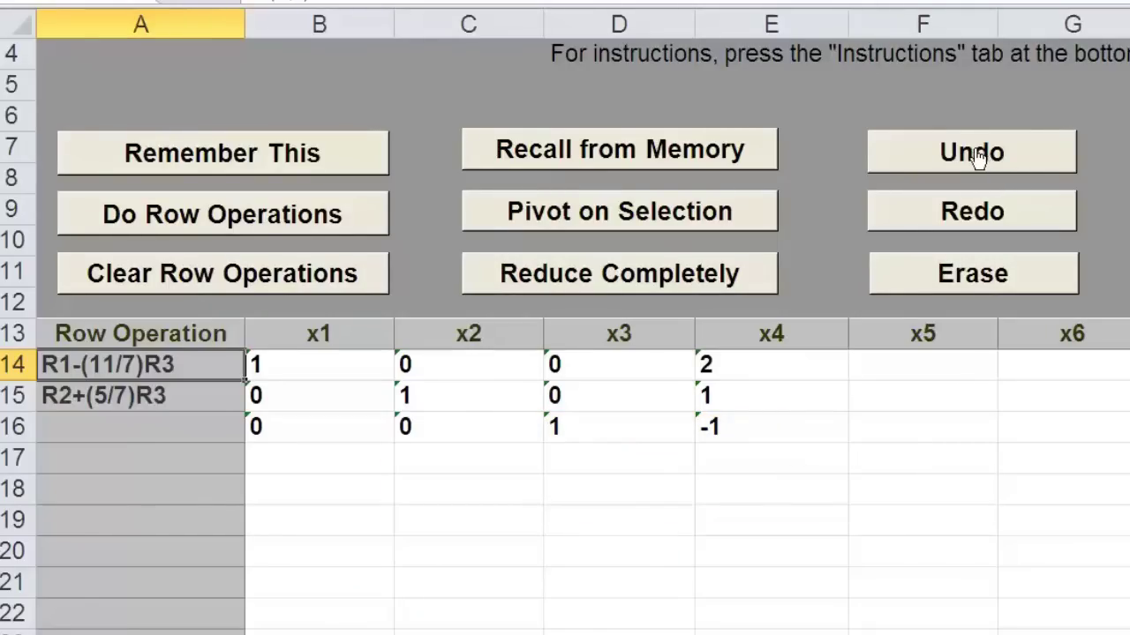
Undo the last pair of row operations and clear the row operation entries.
left_click(975, 158)
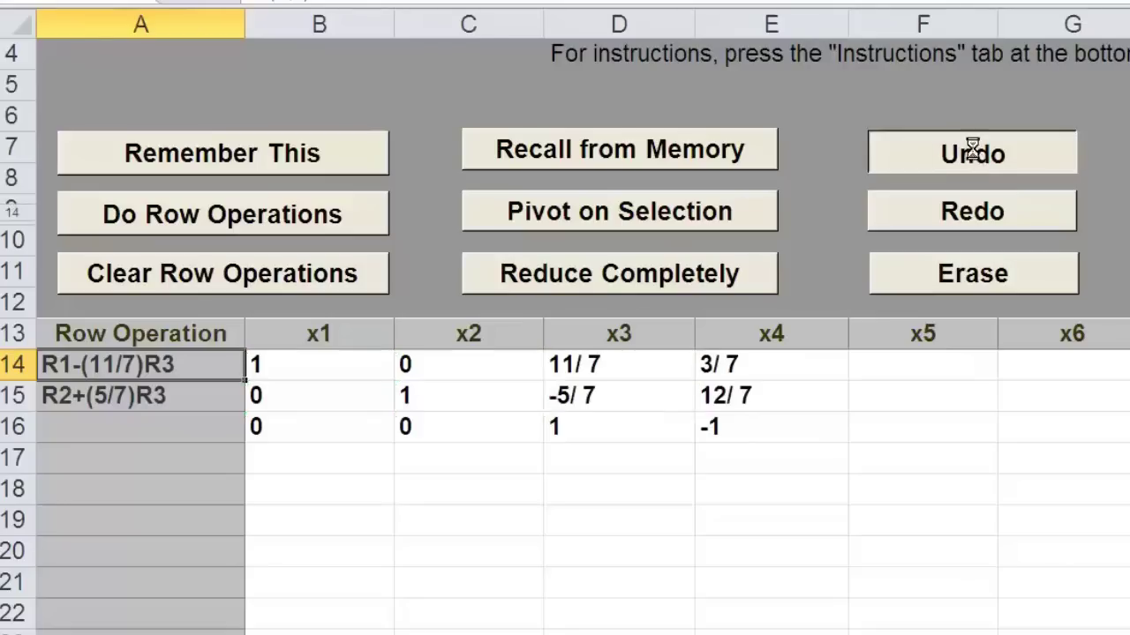
left_click(126, 337)
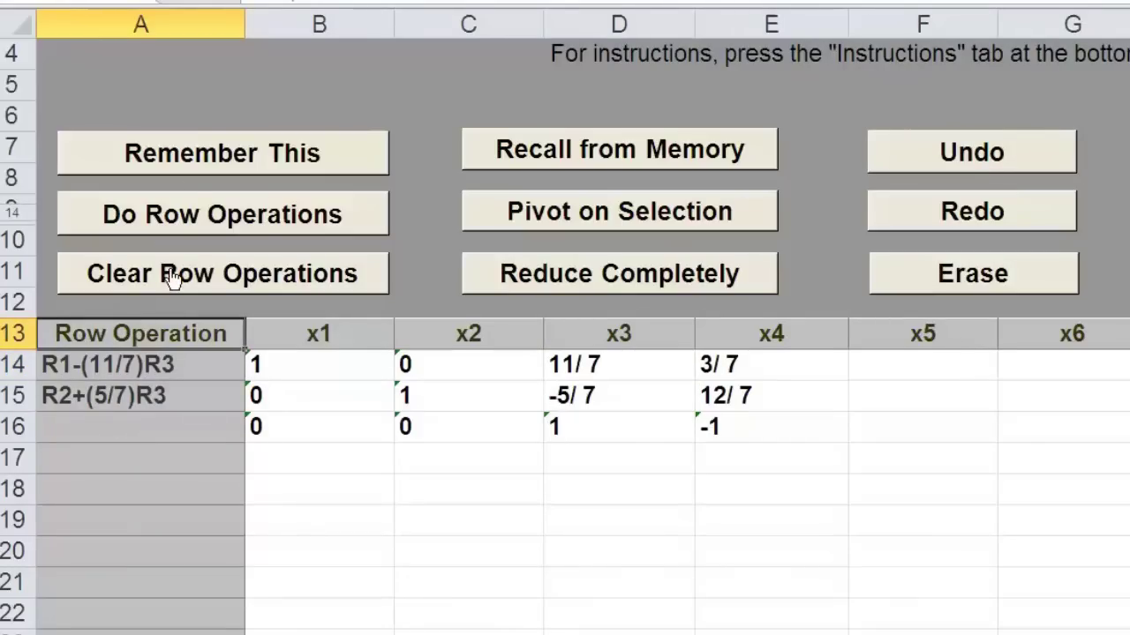
left_click(128, 365)
left_click(181, 275)
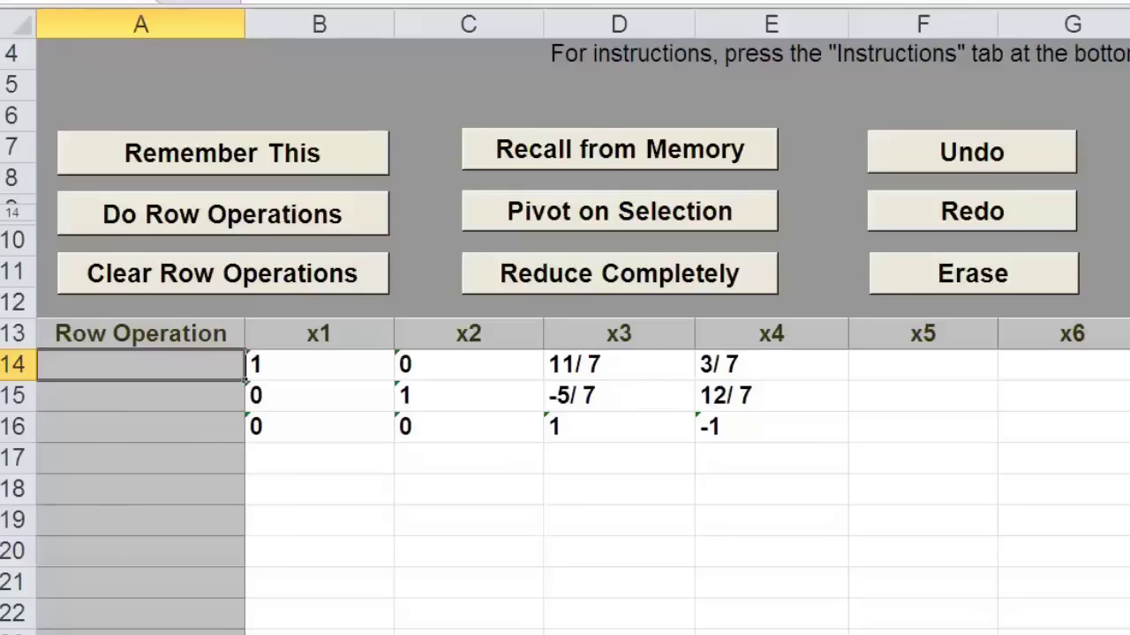
Pivot on the x3 entry of the third matrix row.
left_click(560, 426)
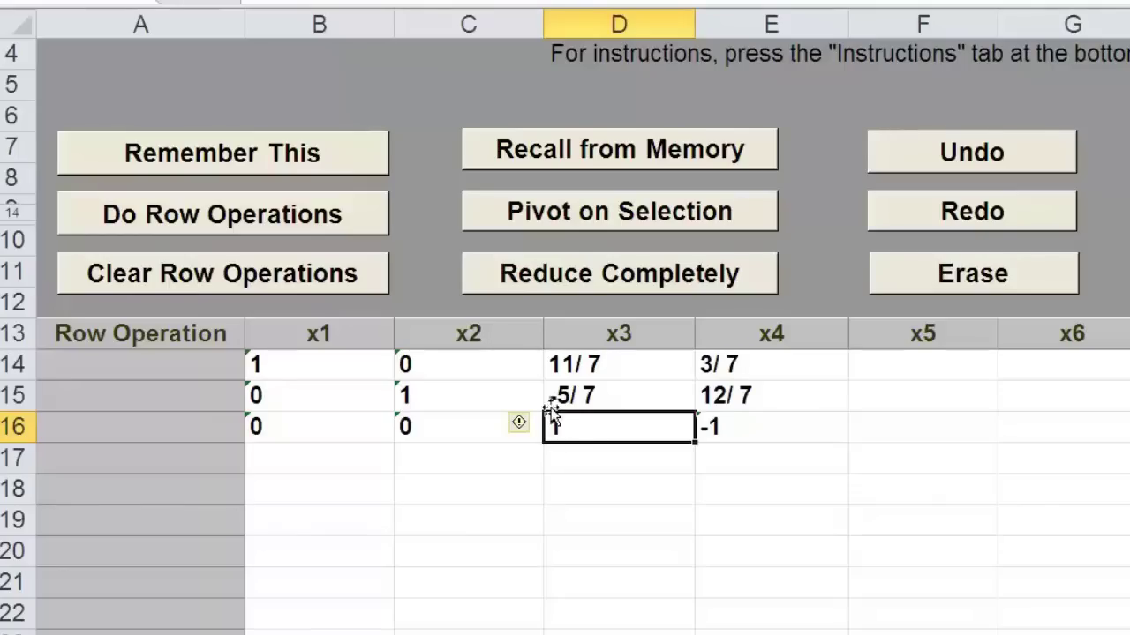
left_click(589, 218)
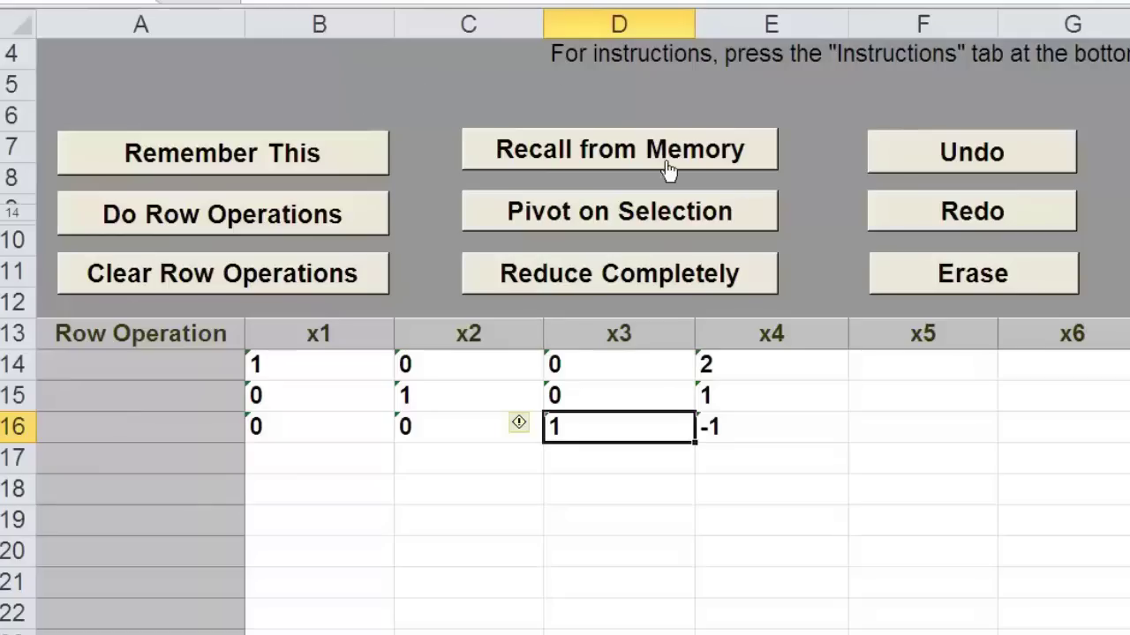
Erase the reduced matrix, recall the stored matrix from memory, and select the first row's x1 entry.
left_click(997, 275)
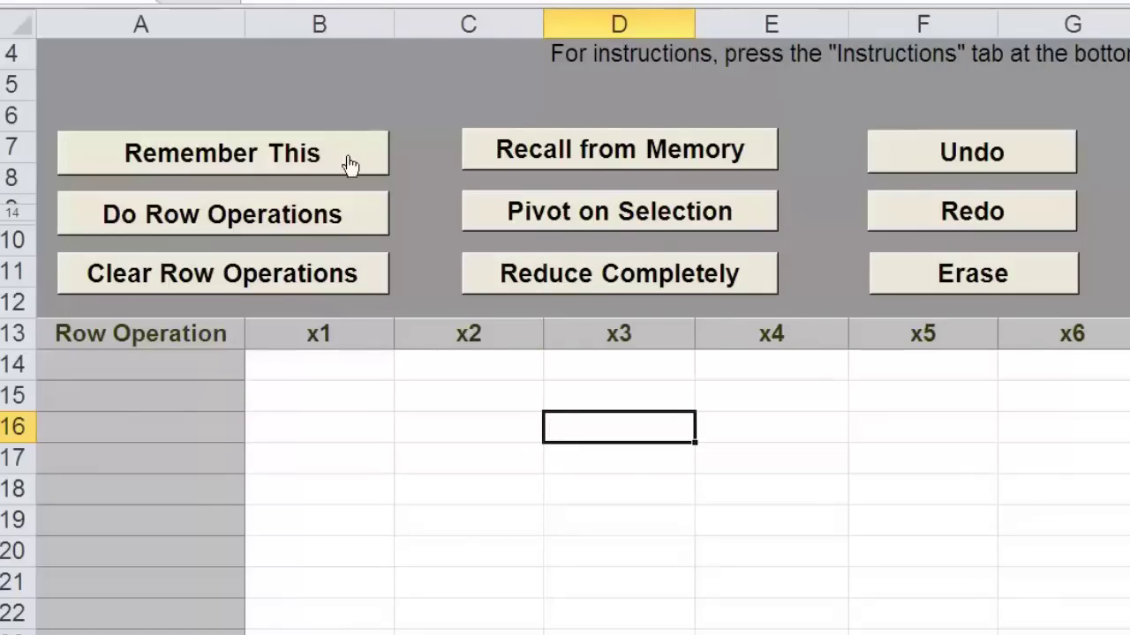
left_click(622, 155)
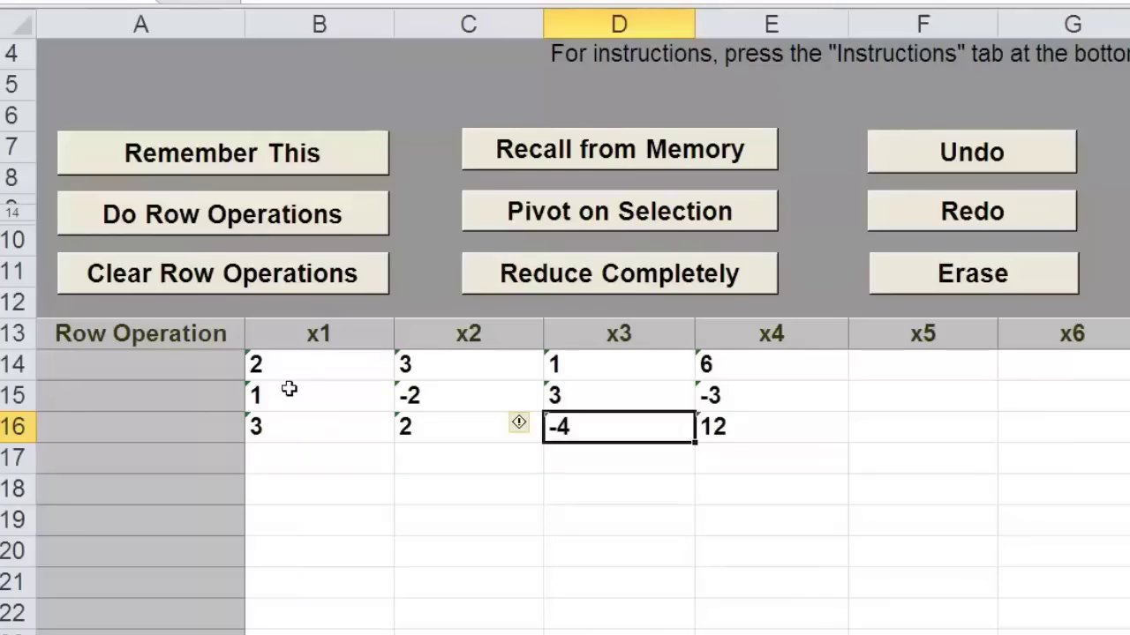
left_click(259, 365)
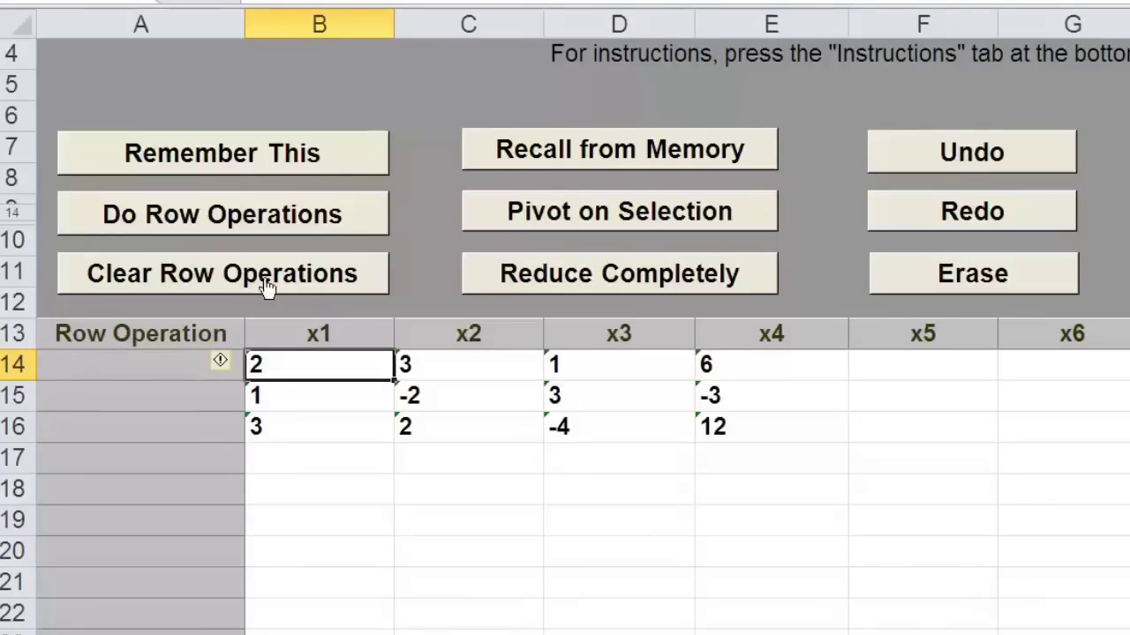
Reduce the recalled matrix by pivoting on the first row's x1, the second row's x2 and the third row's x3 entries.
left_click(645, 222)
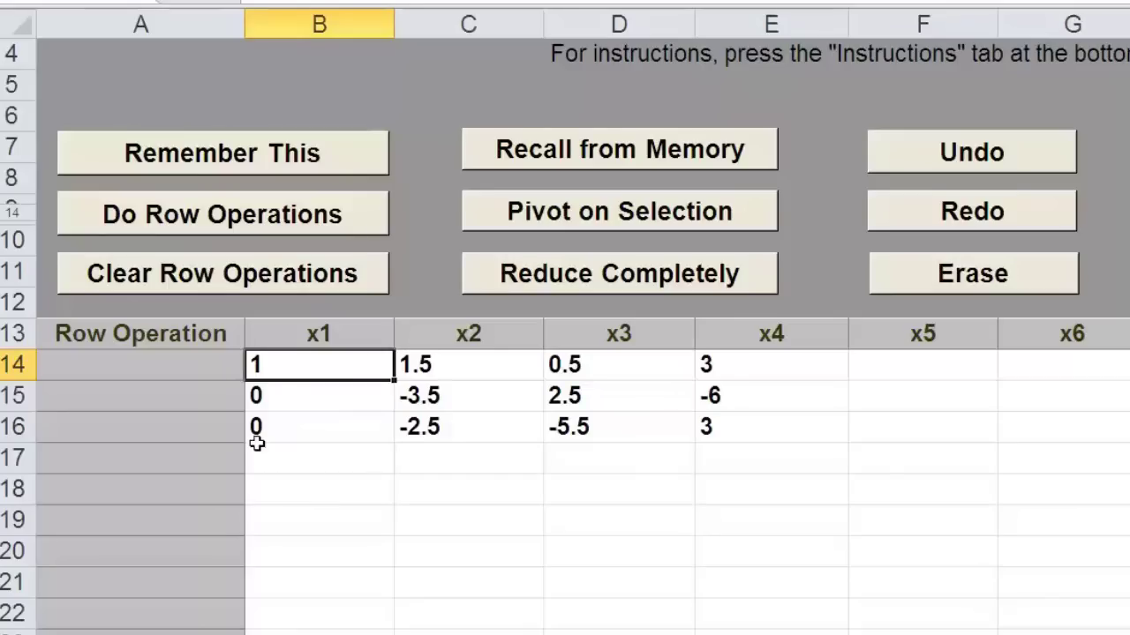
left_click(425, 394)
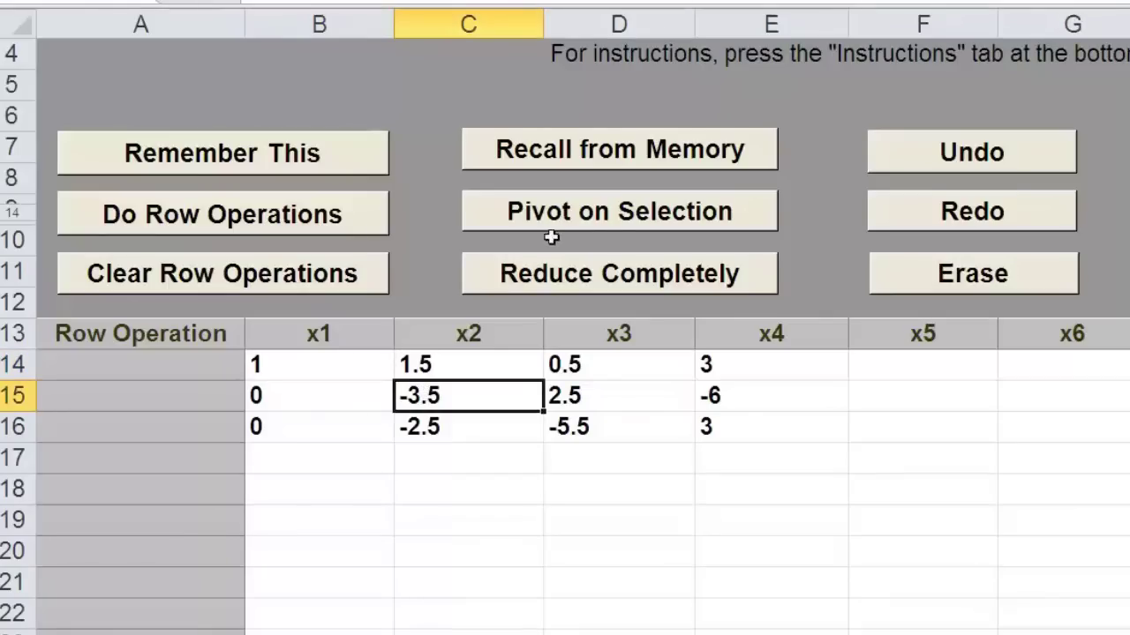
left_click(608, 213)
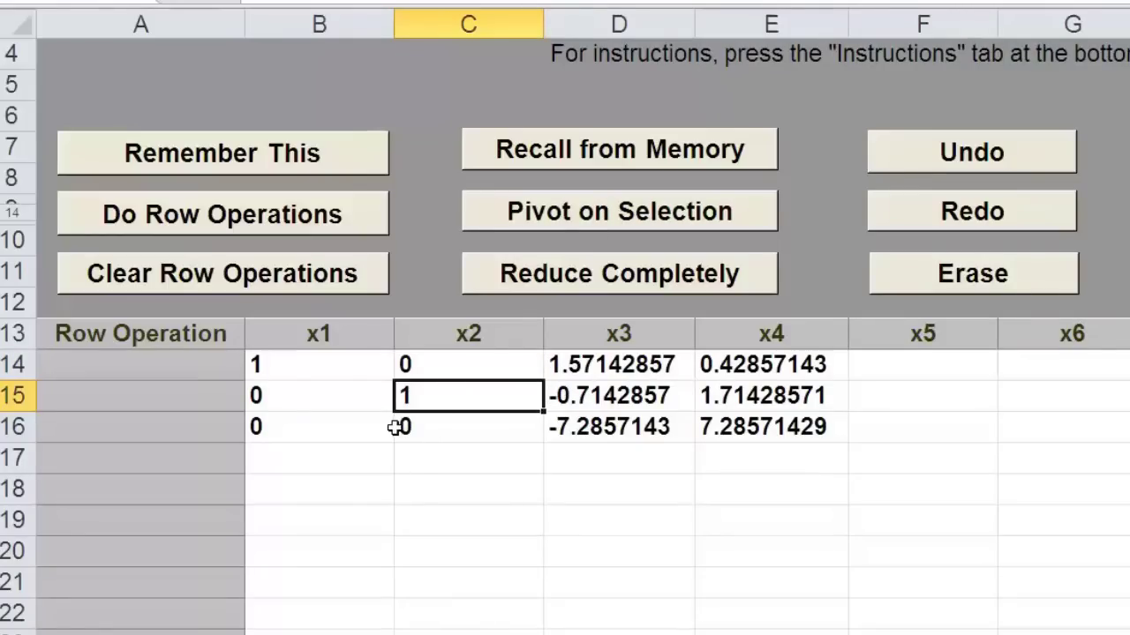
left_click(623, 427)
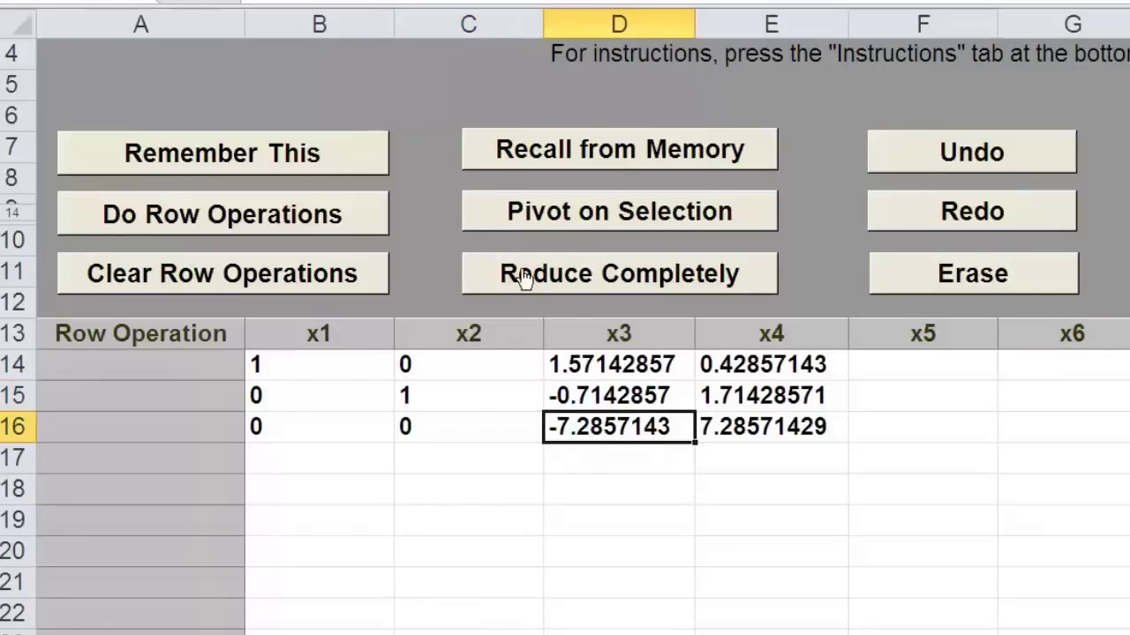
left_click(596, 216)
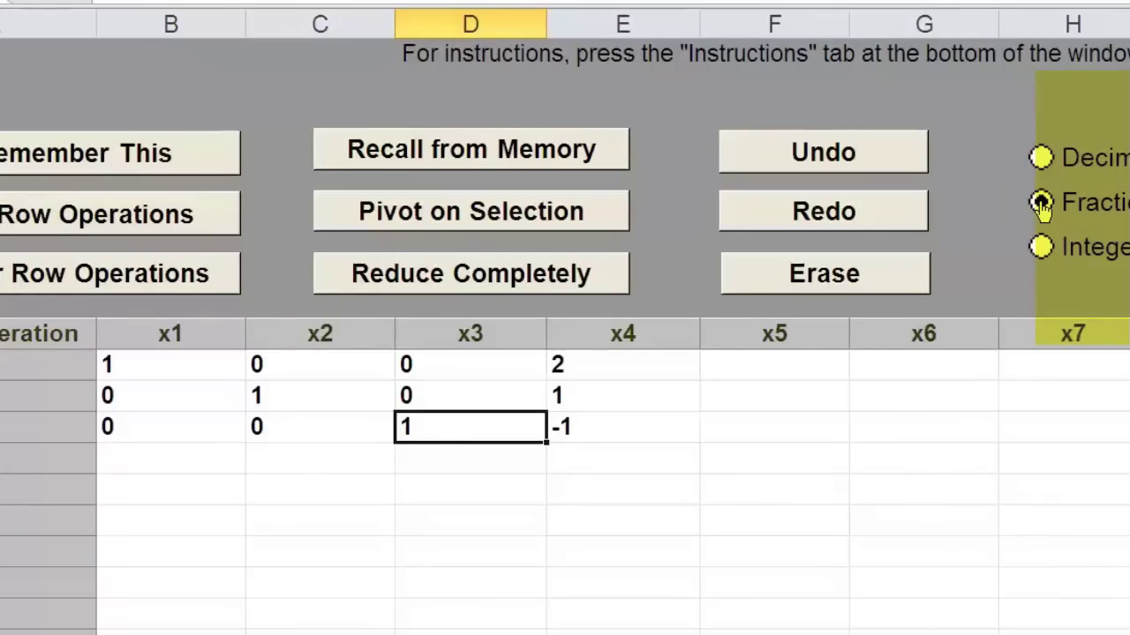
Switch the matrix's number mode to Decimal, try Integer mode, and set it back to Fraction.
left_click(1042, 159)
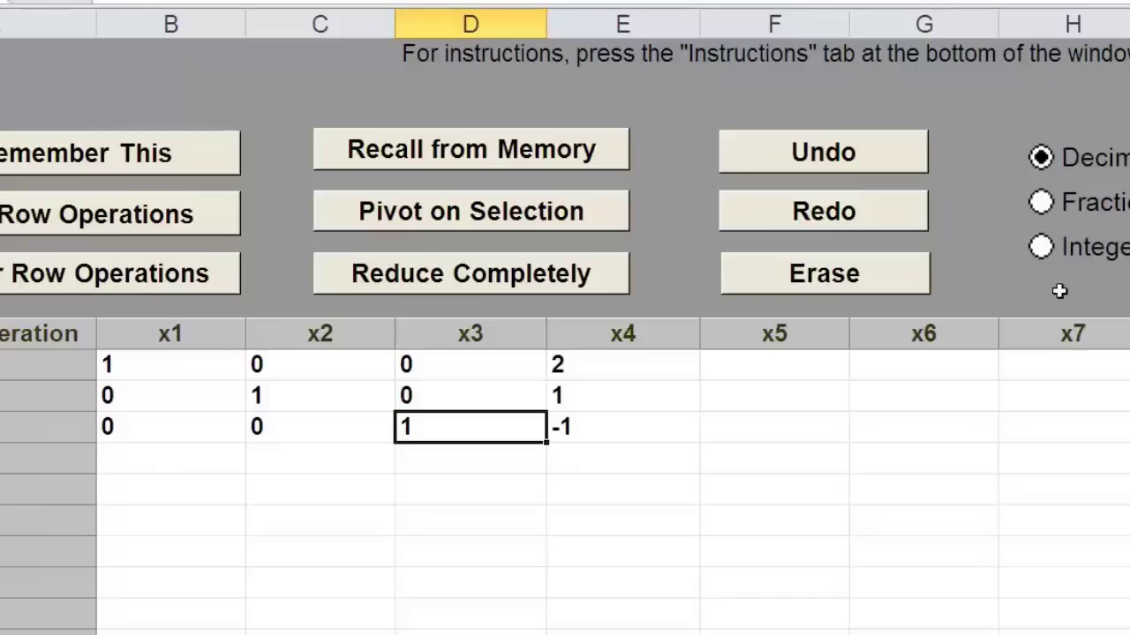
left_click(1041, 249)
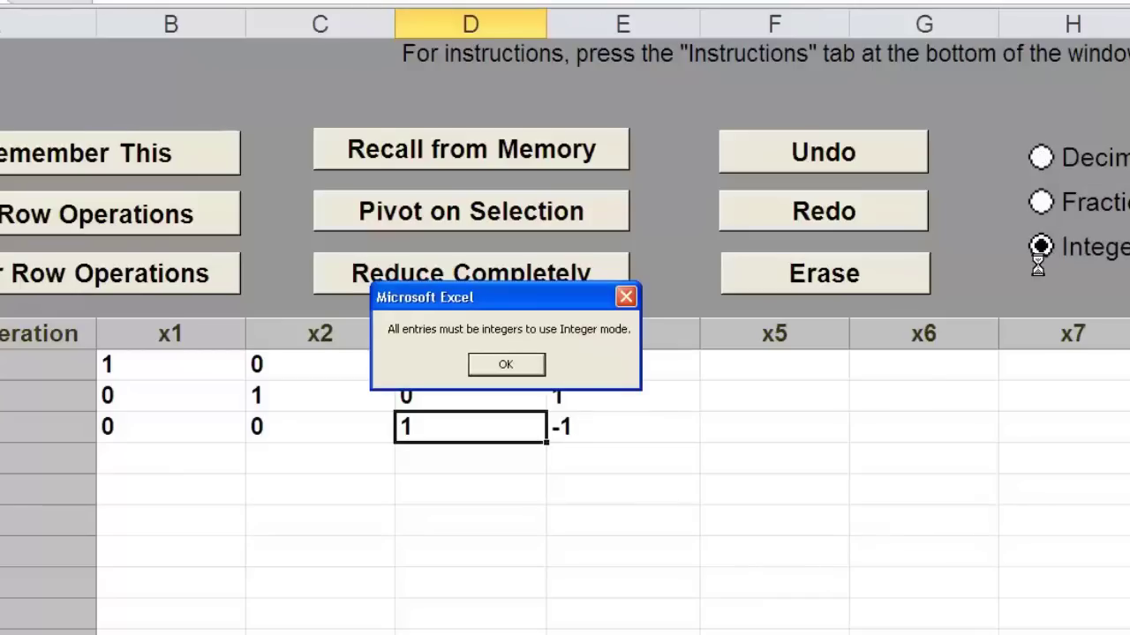
left_click(505, 369)
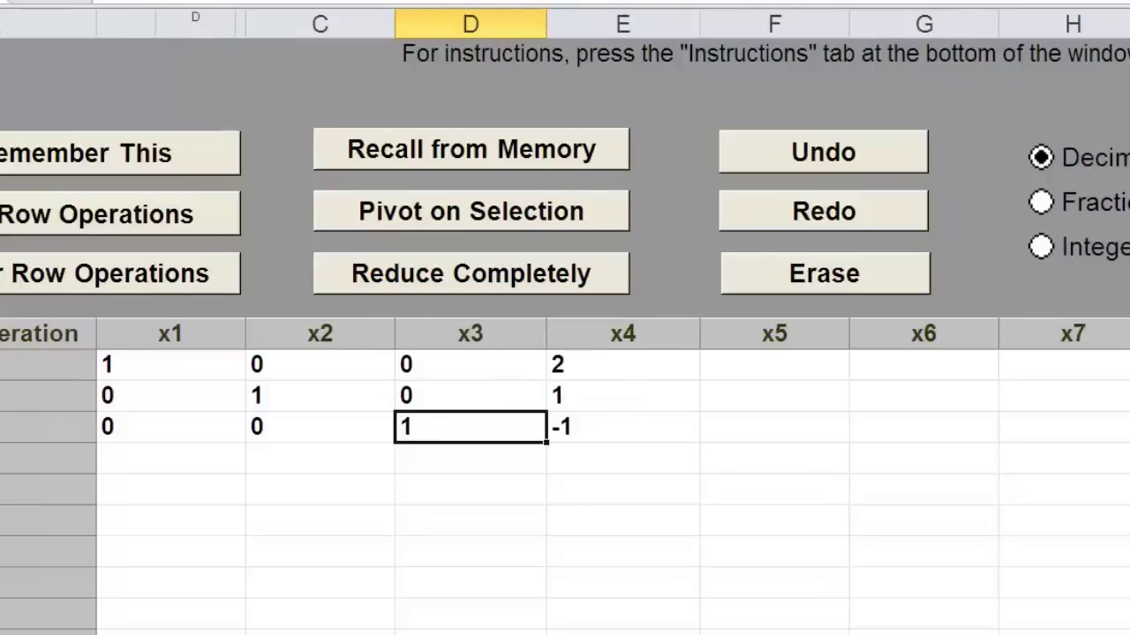
left_click(1043, 204)
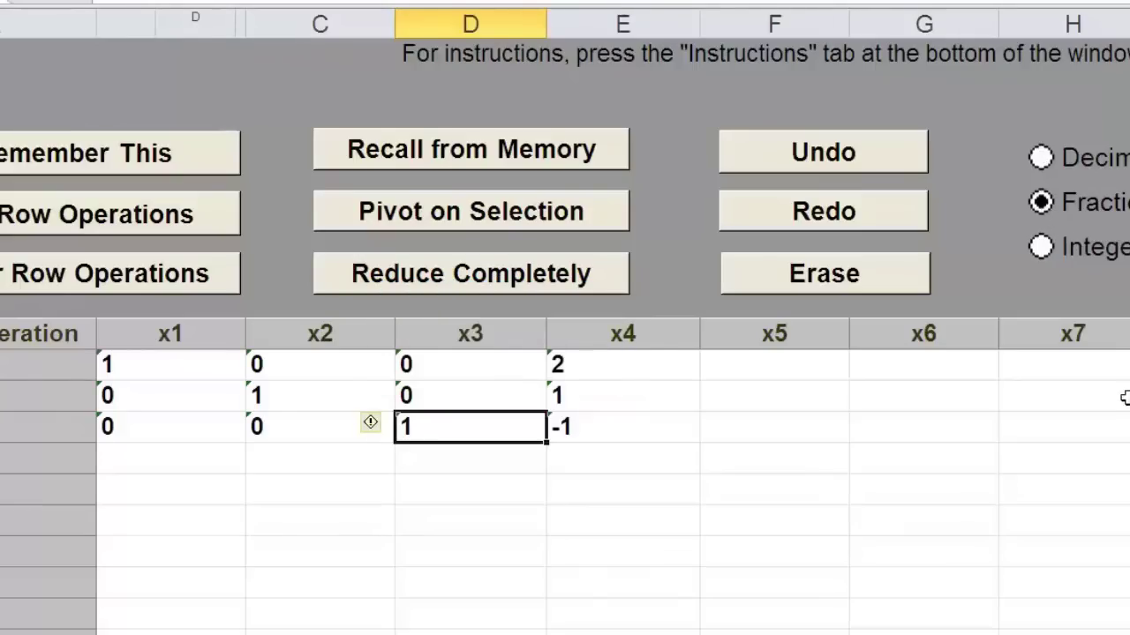